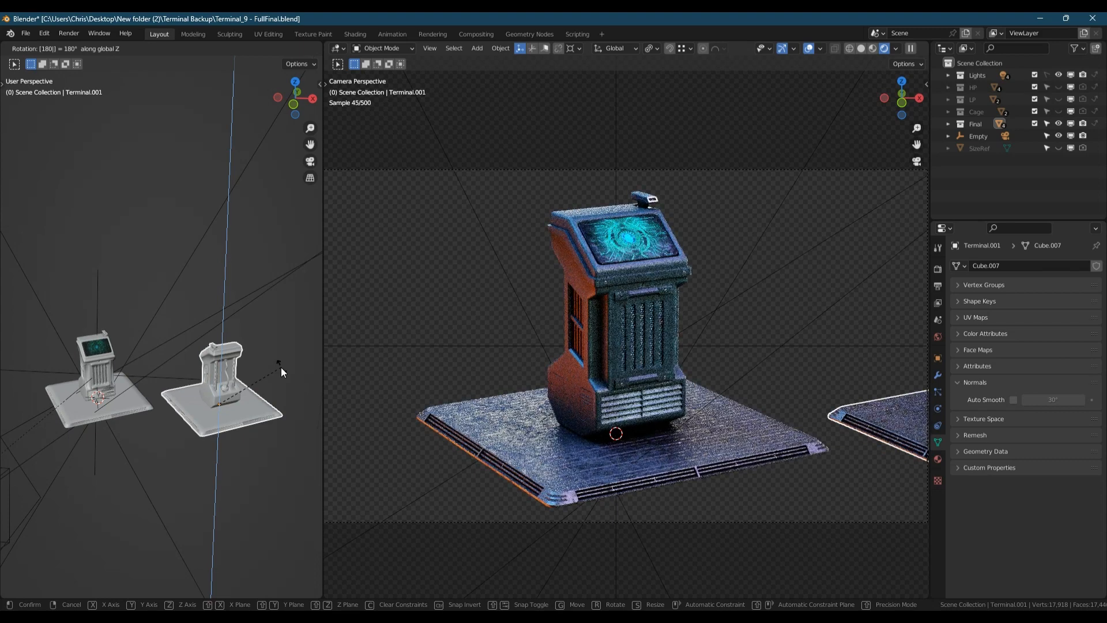
Step: Rotate the duplicated terminal 180° about the global Z axis so its back faces the camera
key("Return")
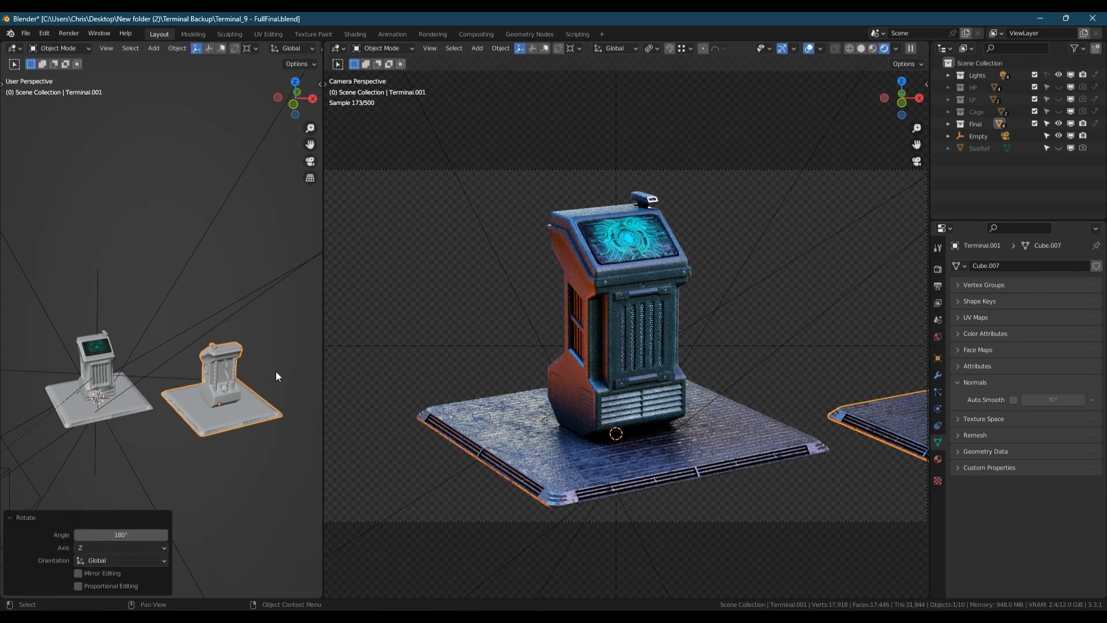
scroll(275, 373, "down", 4)
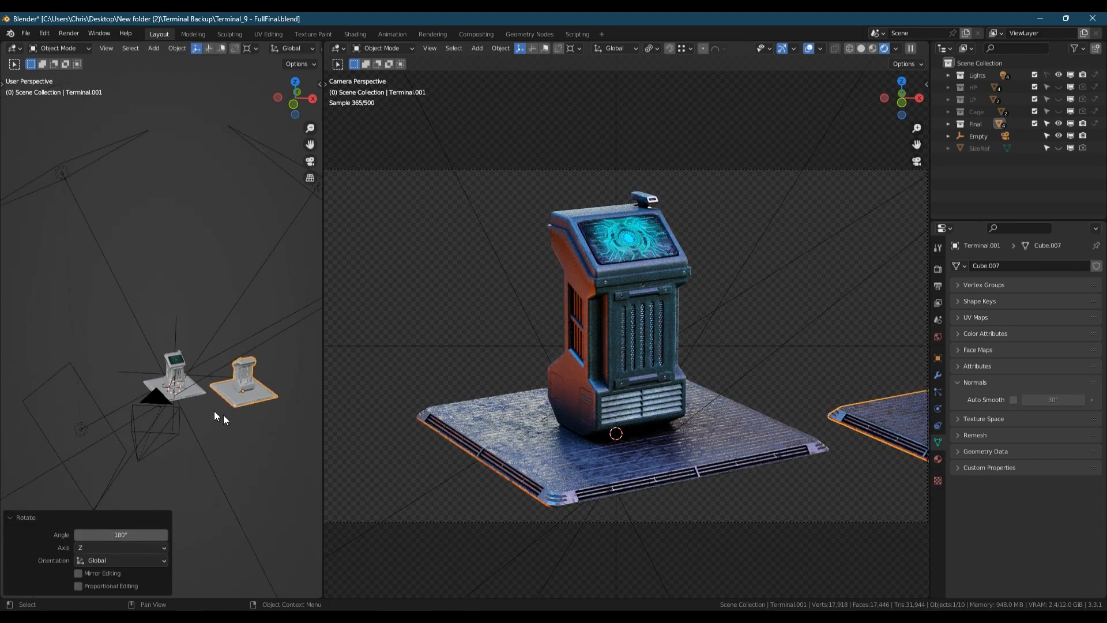
Step: Review the render and output settings, and examine the camera's lens settings
left_click(938, 269)
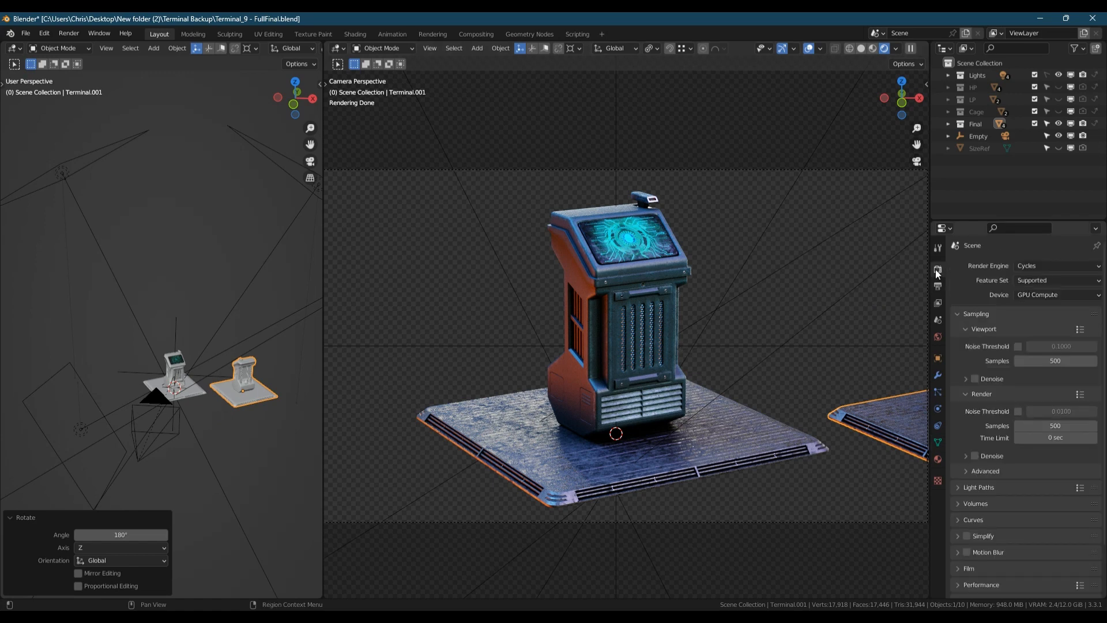
left_click(938, 286)
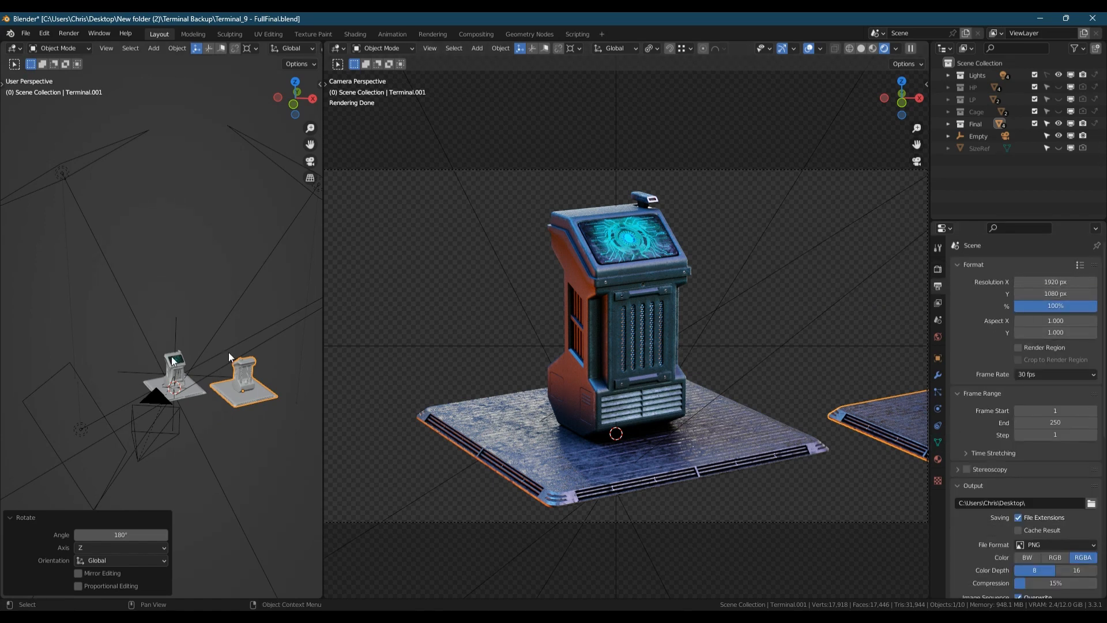
left_click(154, 401)
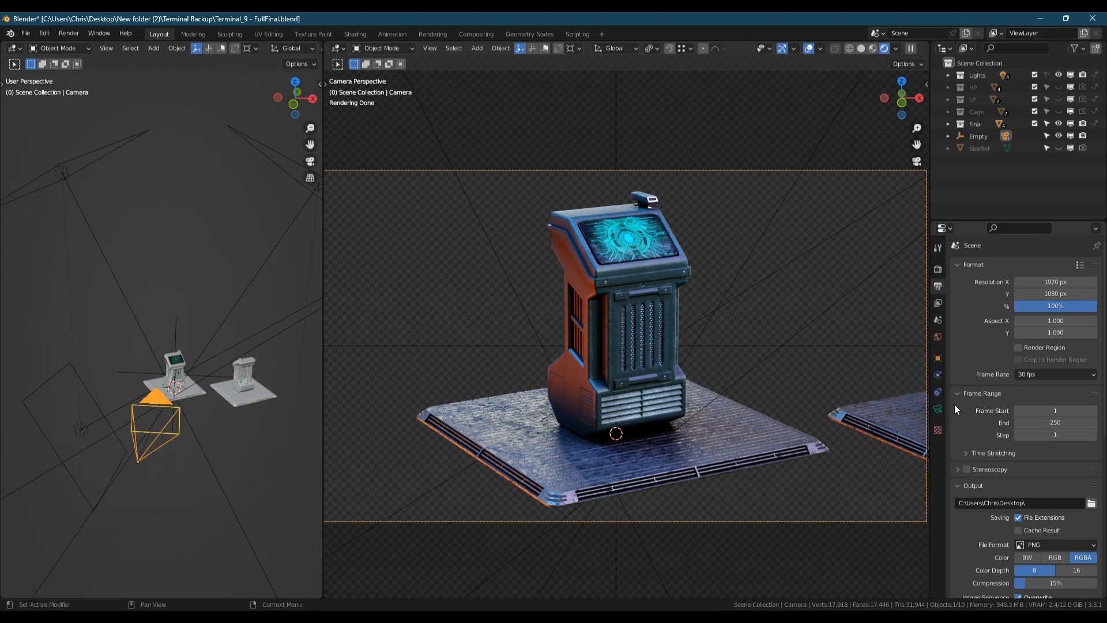
left_click(938, 408)
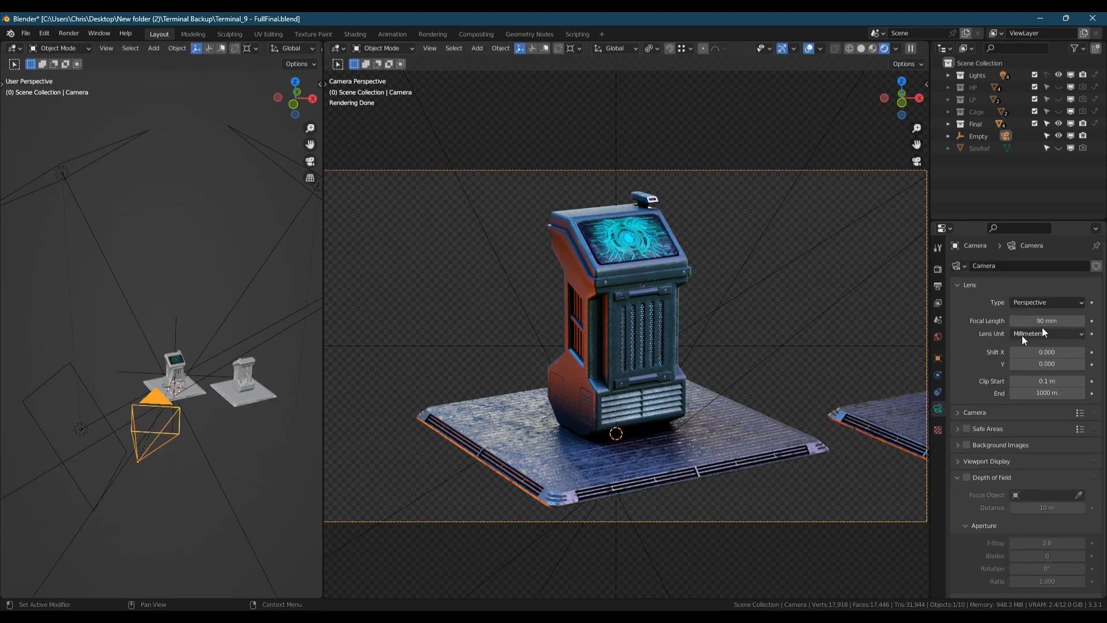
Step: Move the Empty about 0.98 m along its local X axis to shift the camera between the two terminals
middle_click_drag(192, 410, 311, 417)
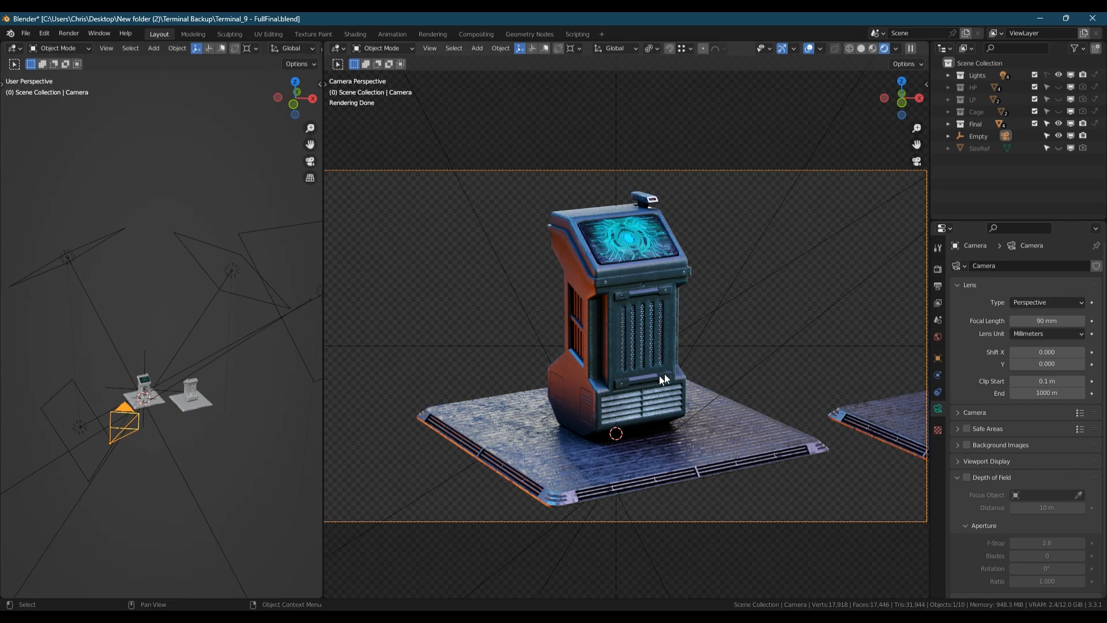
scroll(659, 376, "down", 3)
middle_click_drag(179, 368, 63, 385)
left_click(53, 380)
key("g")
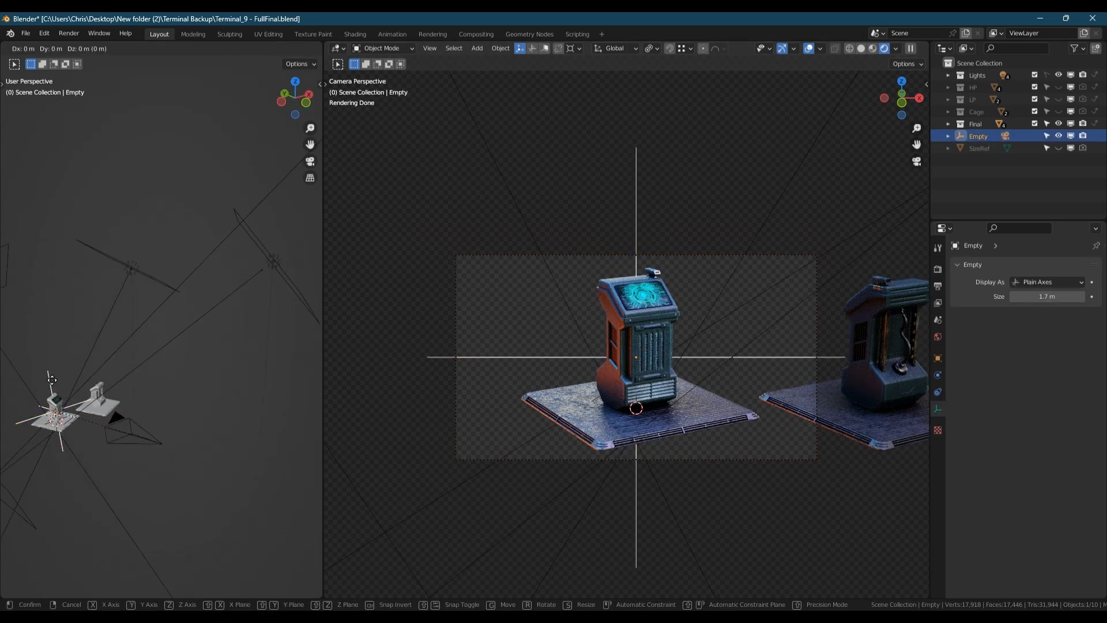
key("x")
key("x")
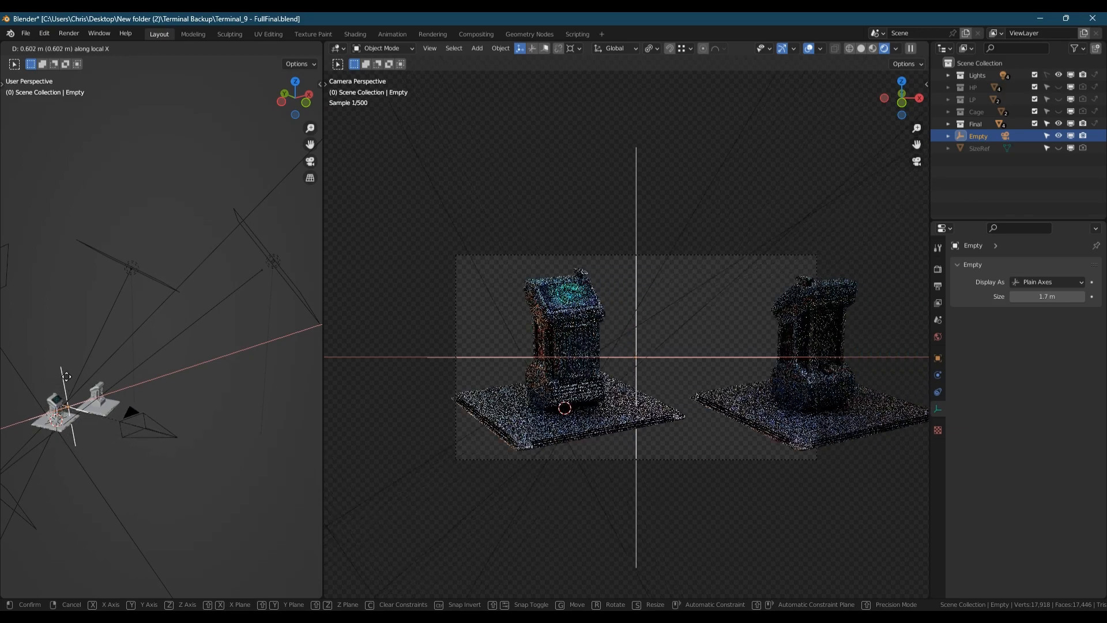
left_click(72, 373)
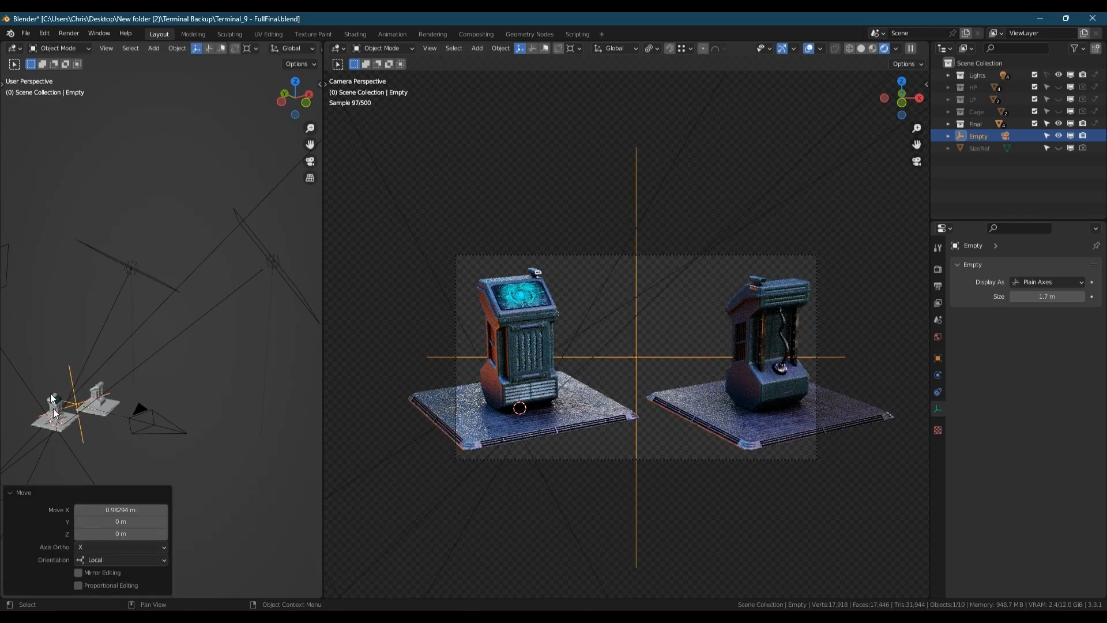
Step: Move the camera back about 2.73 m along its local Z axis to fit both terminals in frame
left_click(145, 402)
key("g")
key("z")
key("z")
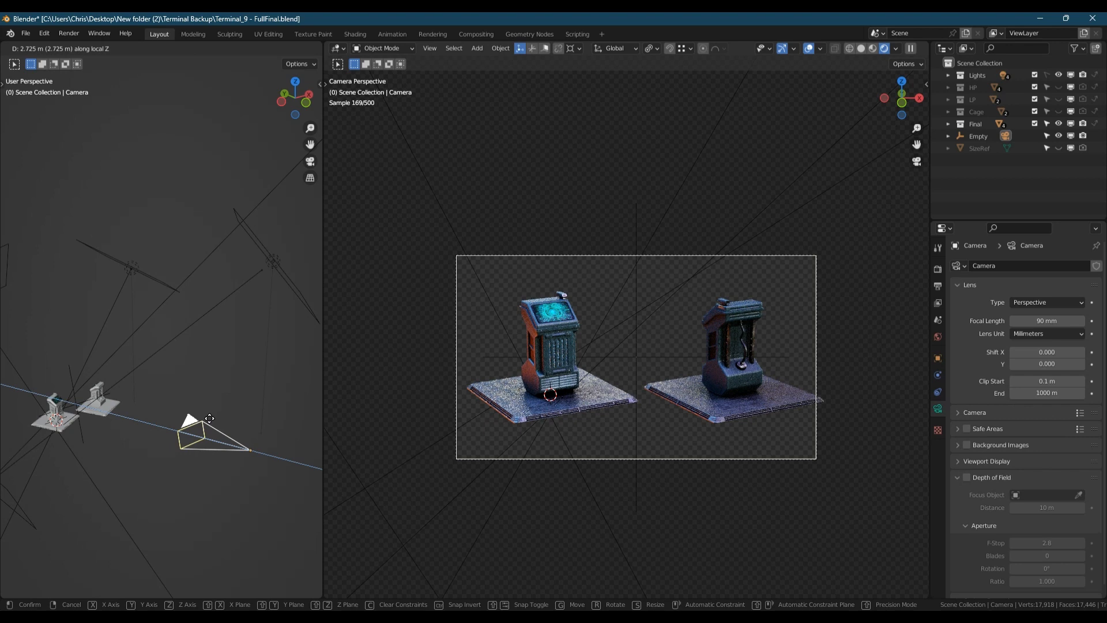
left_click(209, 418)
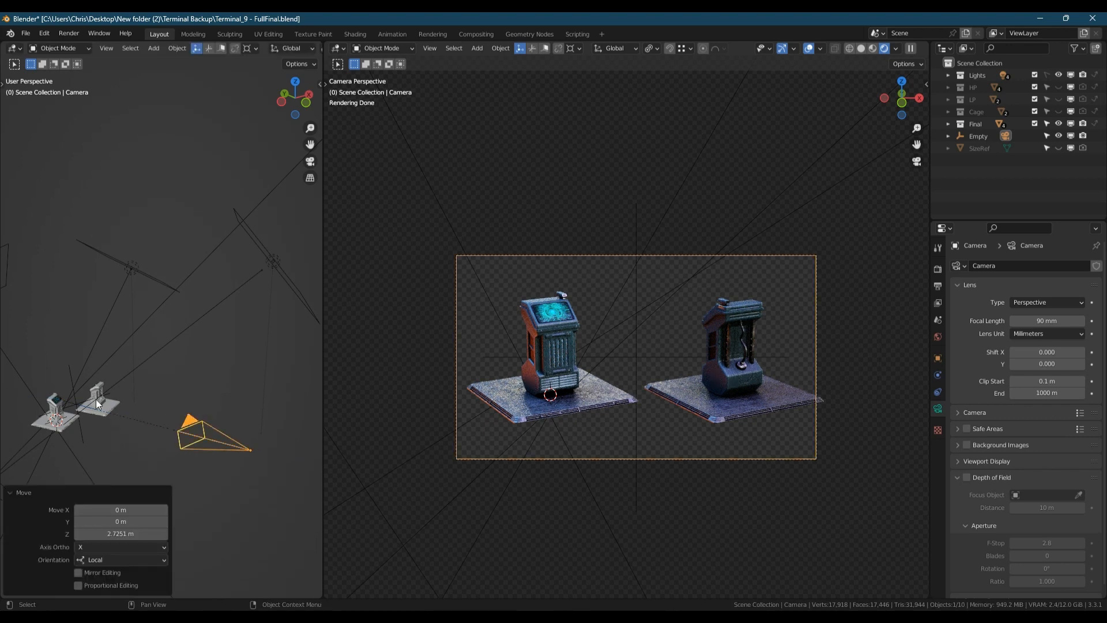
Step: Shift the Empty about 0.10 m further along its local X axis and widen the camera viewport
left_click(69, 377)
key("g")
key("x")
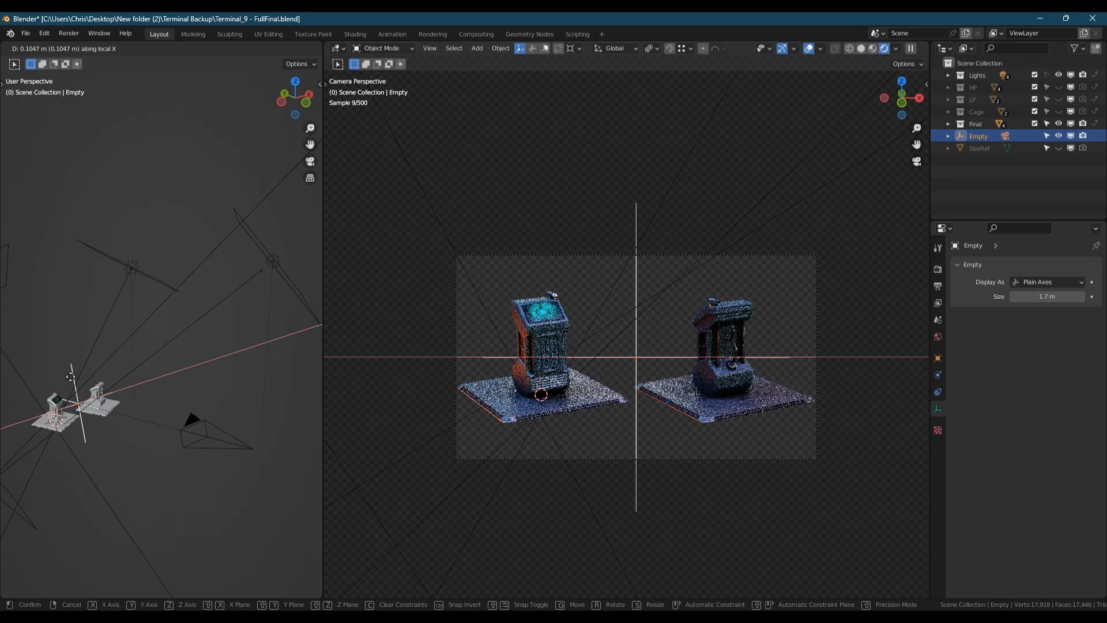
left_click(72, 377)
scroll(594, 363, "up", 2)
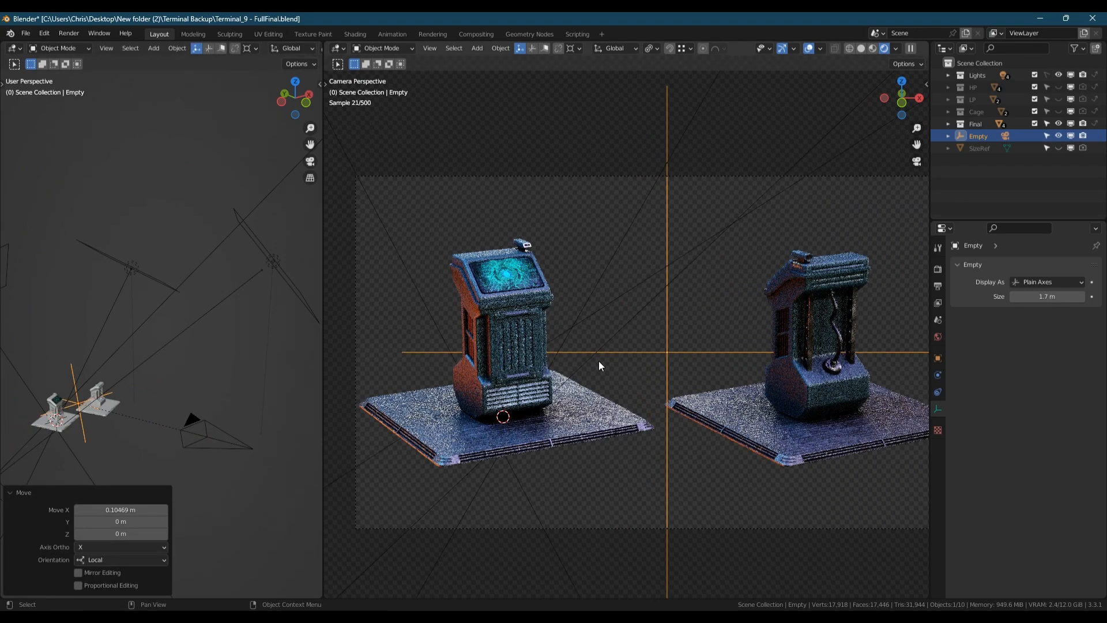
scroll(599, 361, "up", 1)
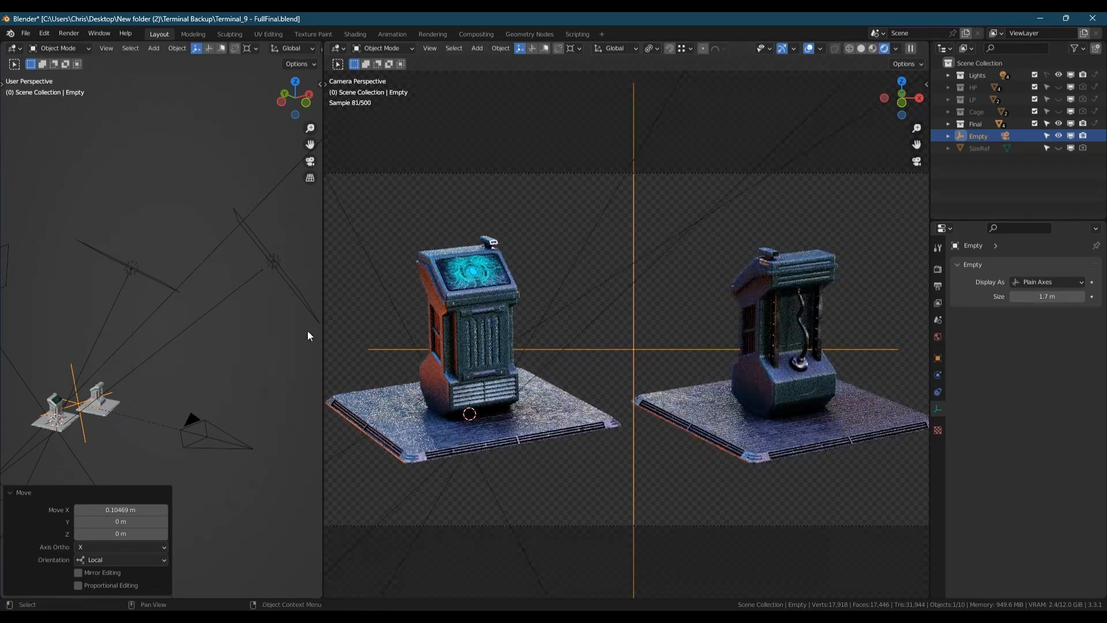
left_click_drag(321, 330, 291, 329)
middle_click_drag(661, 374, 652, 372, "shift")
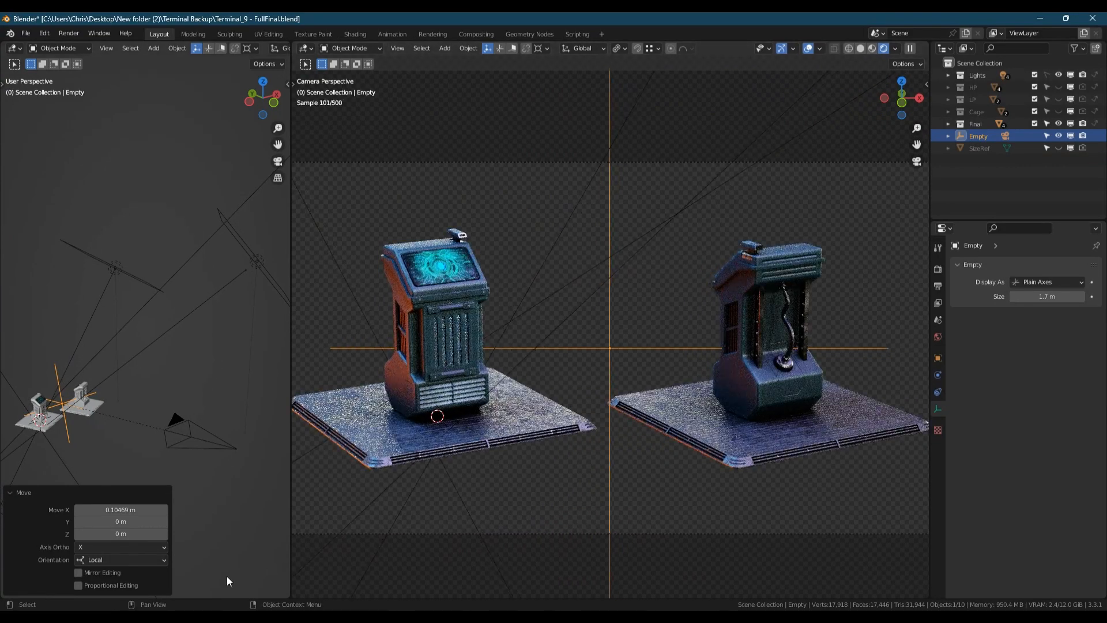
Step: Select the camera and examine the view layer's override settings
key("alt+Tab")
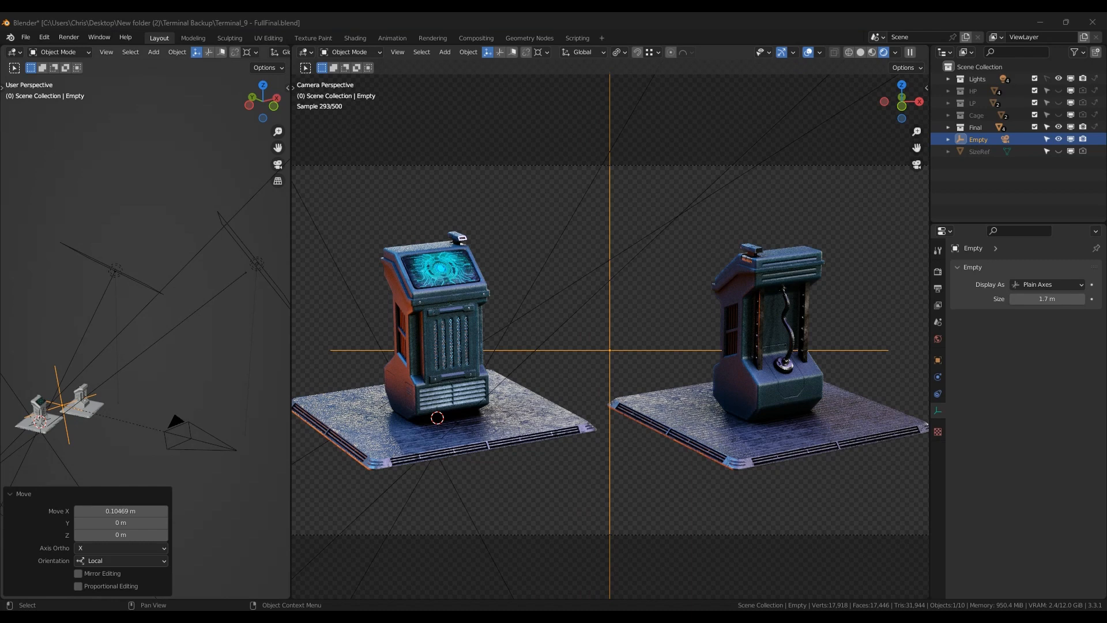
left_click(660, 294)
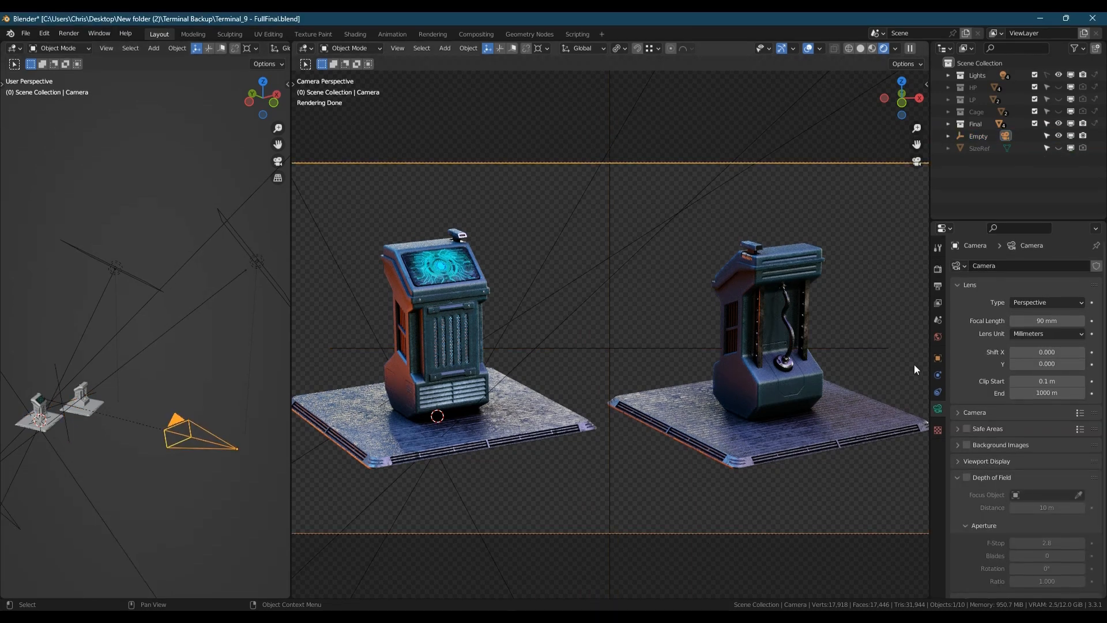
left_click(937, 303)
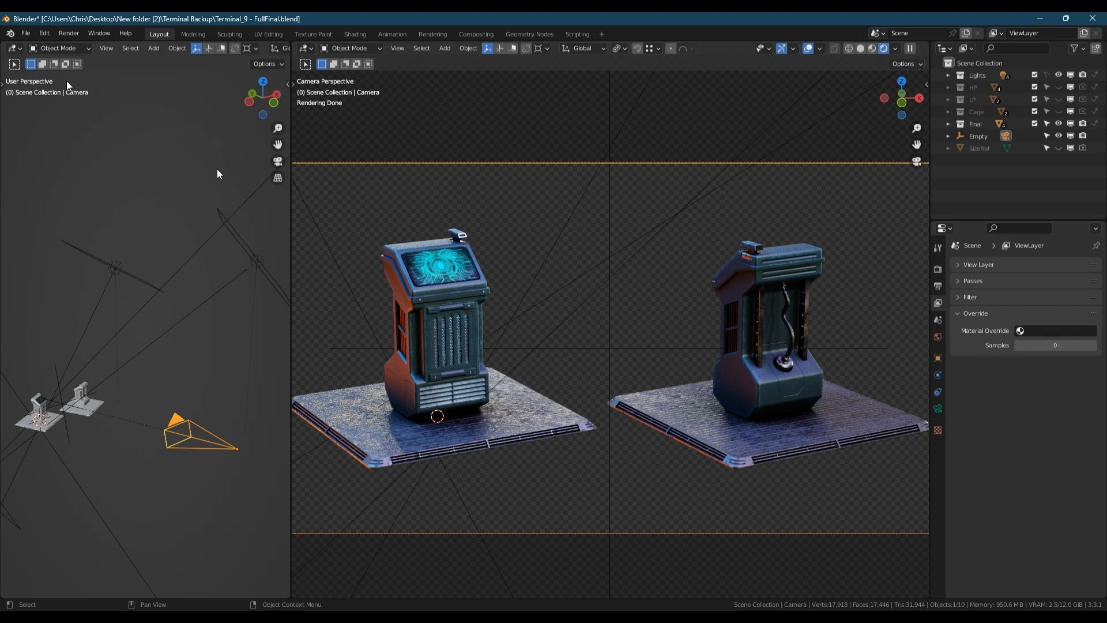
Step: Turn the user perspective viewport into a Shader Editor and hide its sidebar
left_click(18, 51)
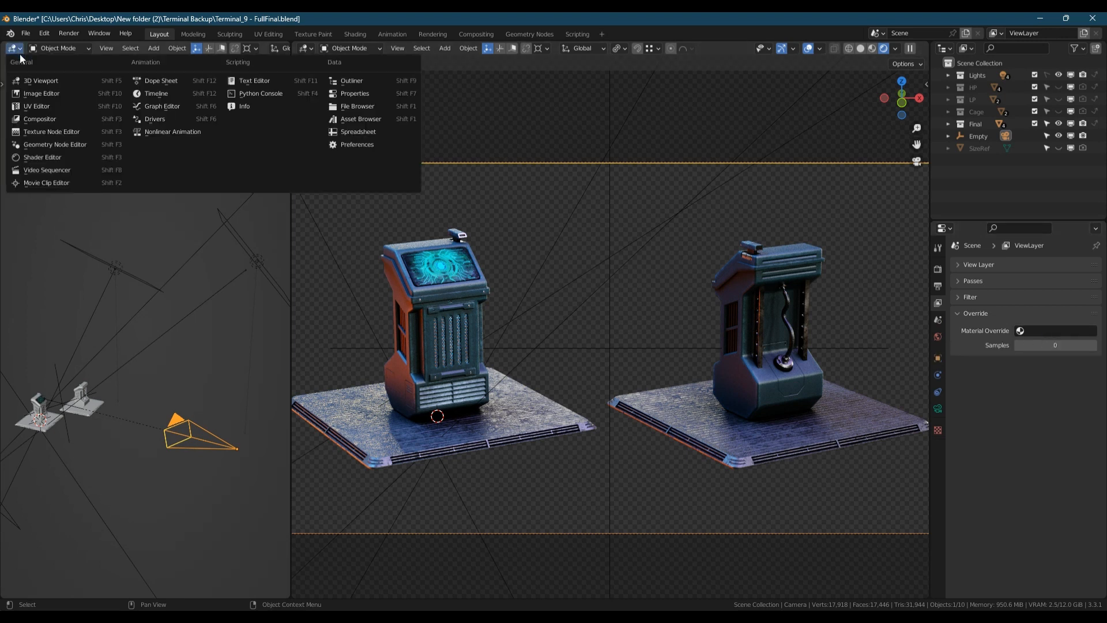
left_click(37, 156)
key("n")
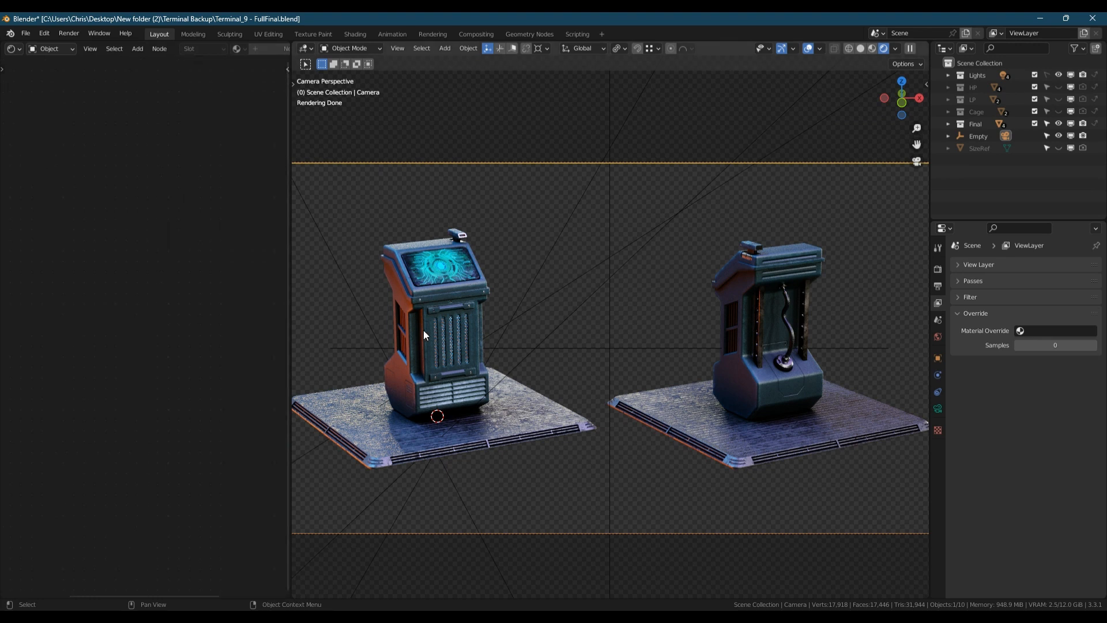
Step: Select the front-facing terminal and widen the Shader Editor to show its full material node tree
left_click(528, 427)
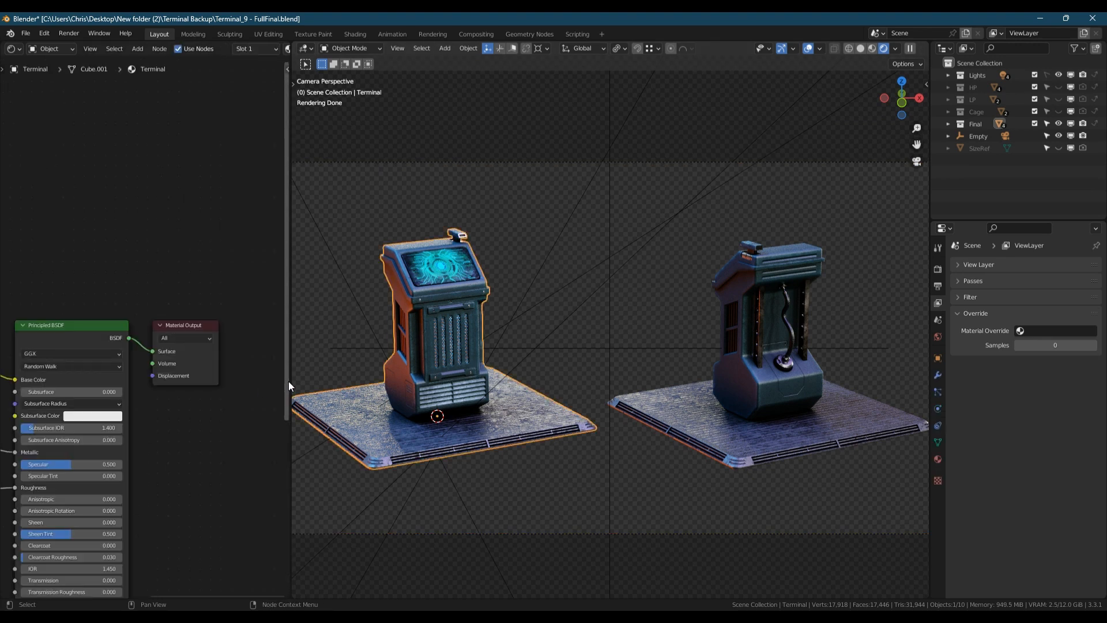
middle_click_drag(208, 381, 225, 347)
scroll(225, 346, "down", 4)
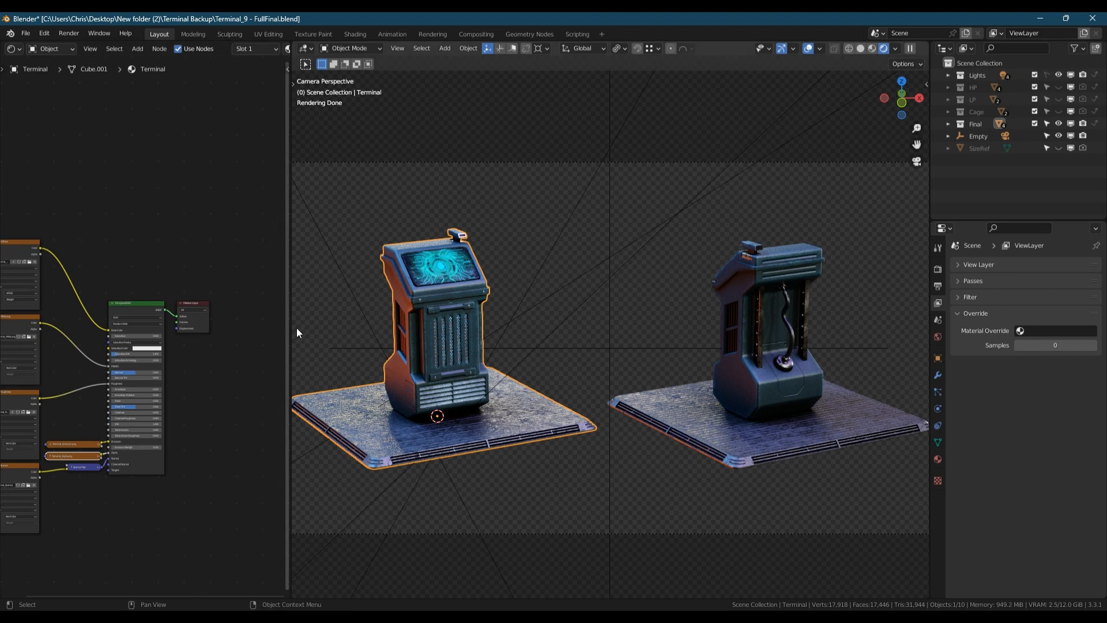
left_click_drag(292, 331, 469, 336)
middle_click_drag(160, 354, 298, 329)
scroll(298, 330, "up", 2)
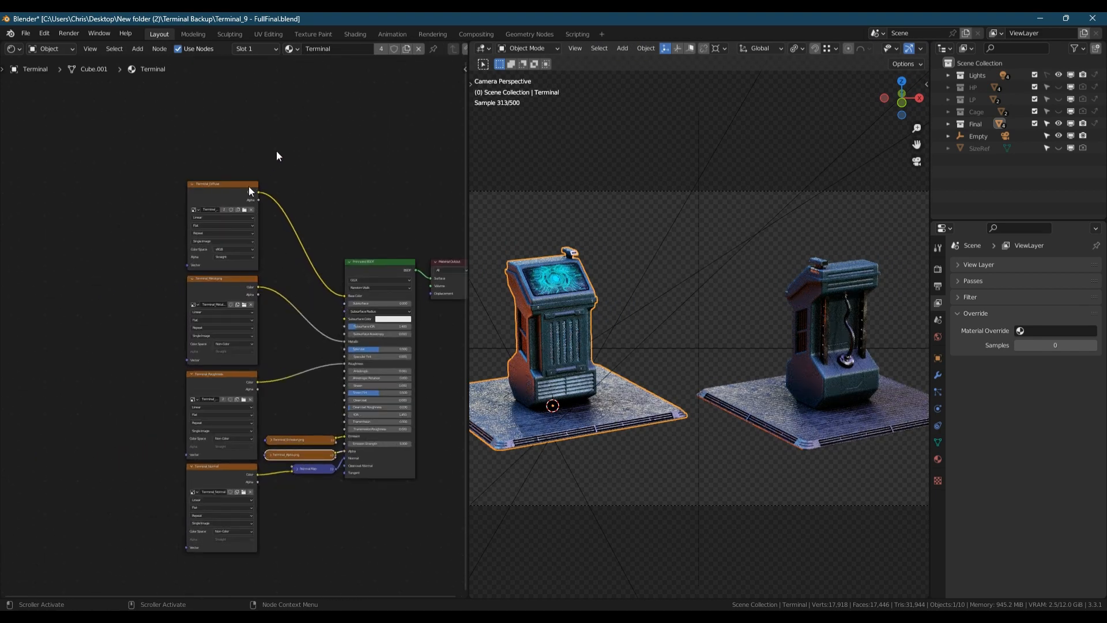
Step: Delete every image texture node from the Terminal material except the Terminal_Normal texture
left_click_drag(276, 151, 215, 406)
key("x")
left_click(298, 440)
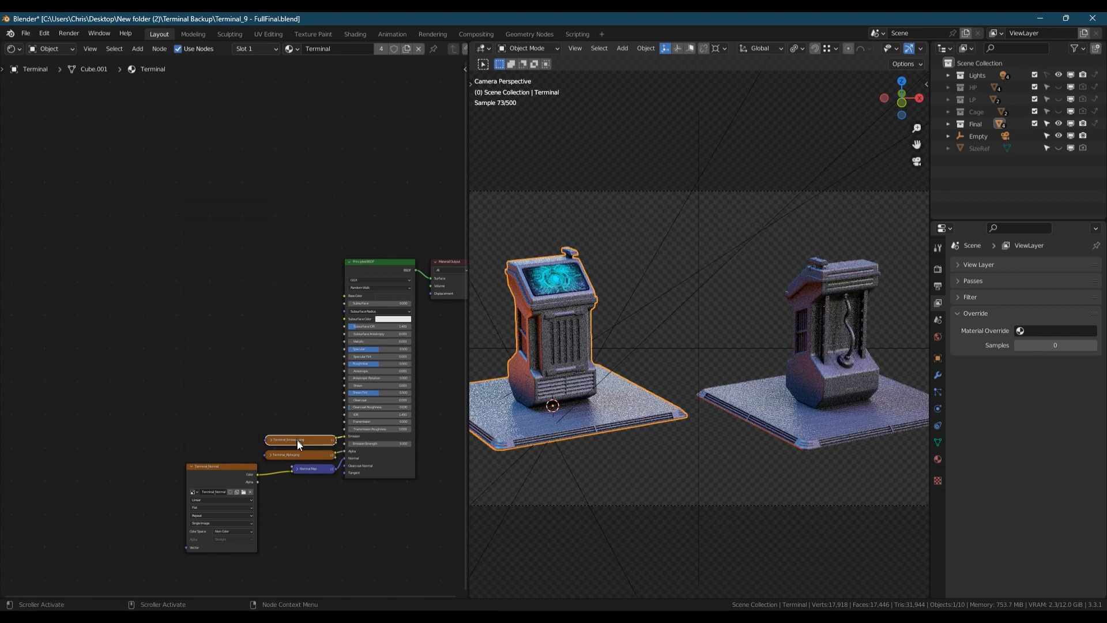
key("x")
left_click(299, 453)
key("x")
scroll(256, 486, "up", 2)
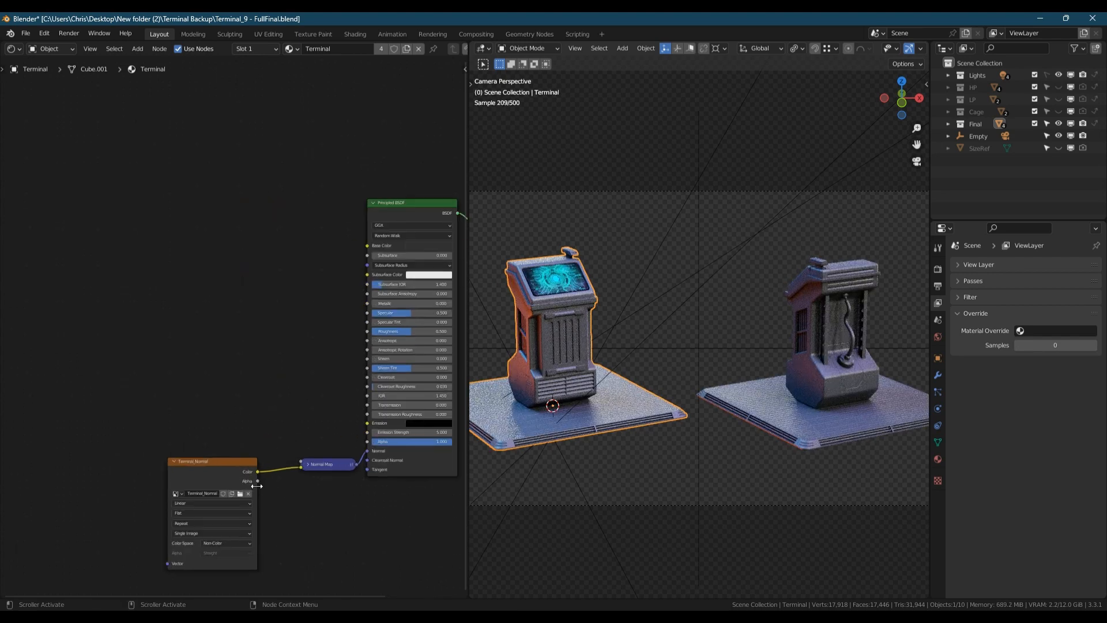
middle_click_drag(299, 393, 282, 387)
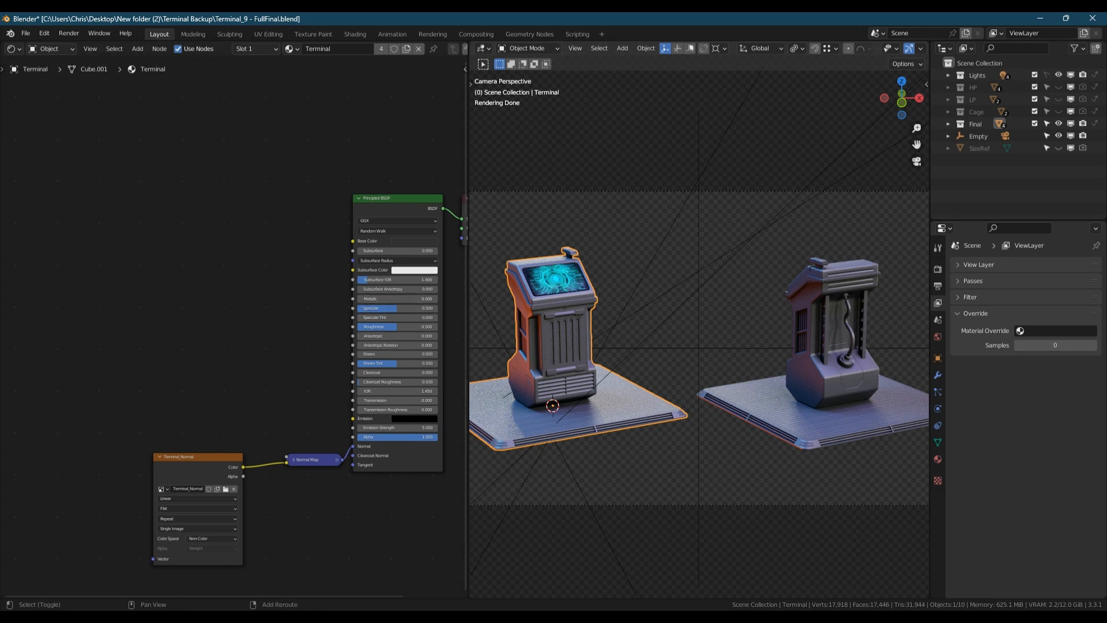
Step: Add an Ambient Occlusion node to the Terminal material, well before the Principled BSDF
key("shift+a")
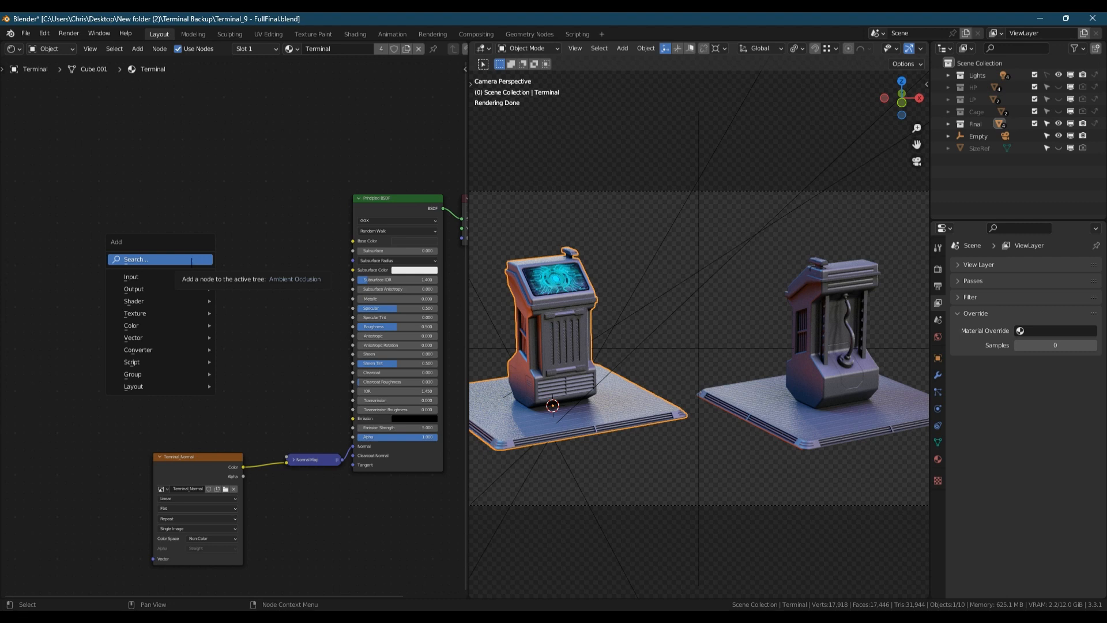
left_click(191, 258)
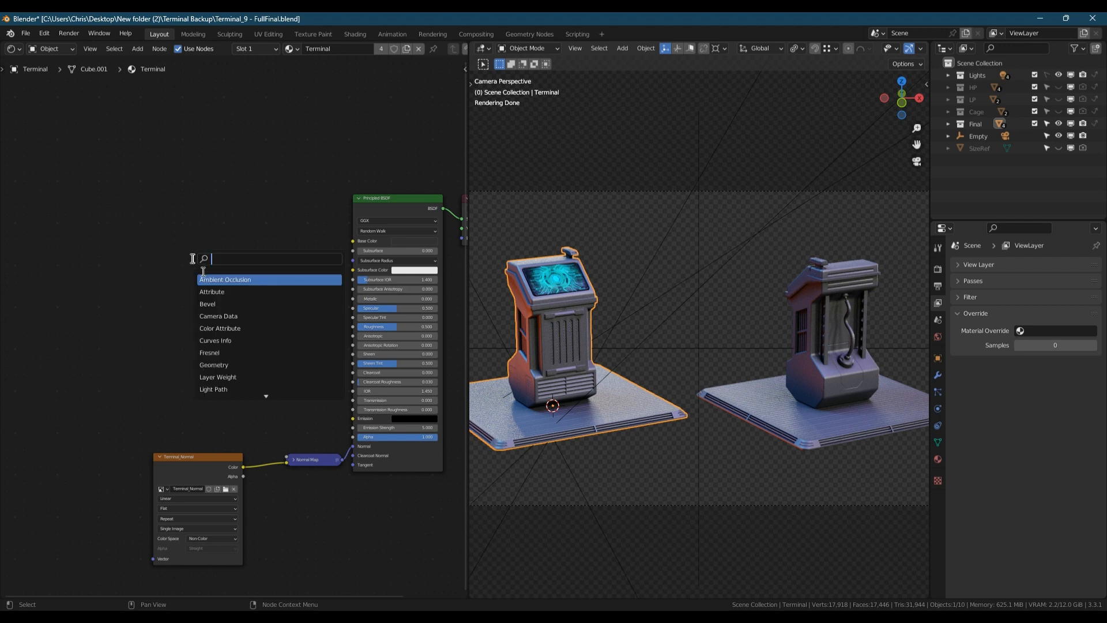
left_click(213, 277)
left_click(93, 197)
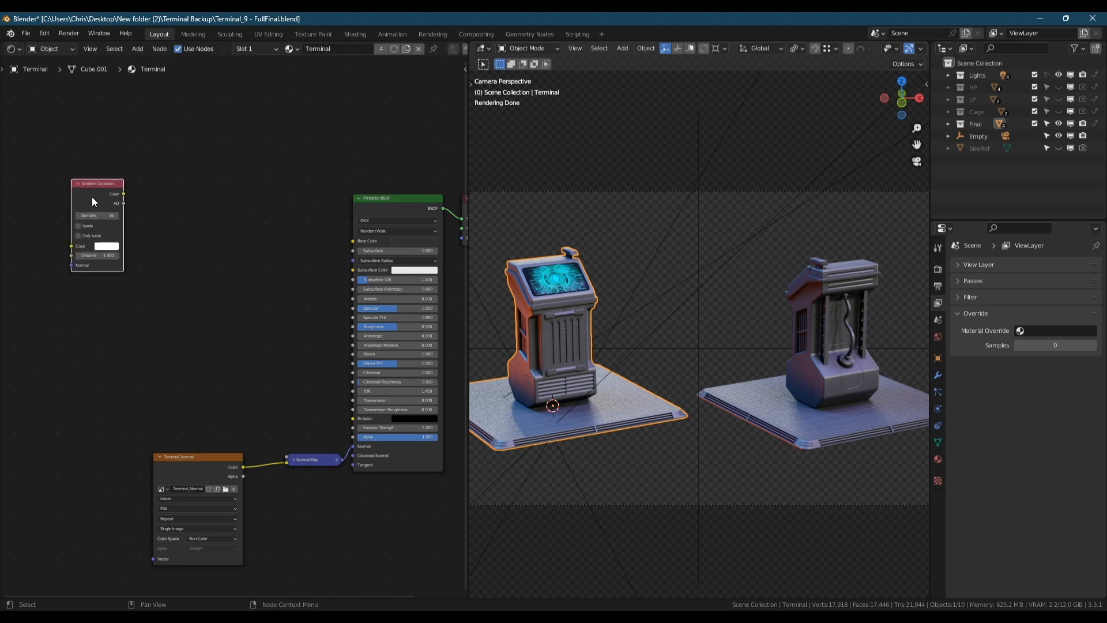
Step: Add a ColorRamp node beside the Ambient Occlusion node
key("shift+a")
left_click(119, 209)
type("ramp")
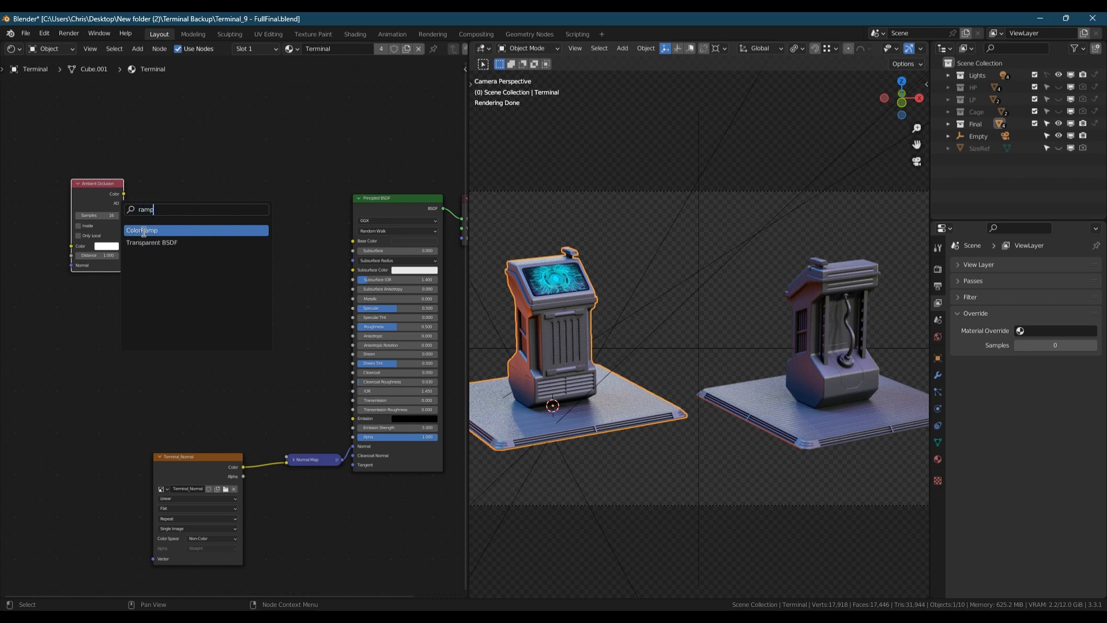
left_click(144, 232)
left_click(188, 196)
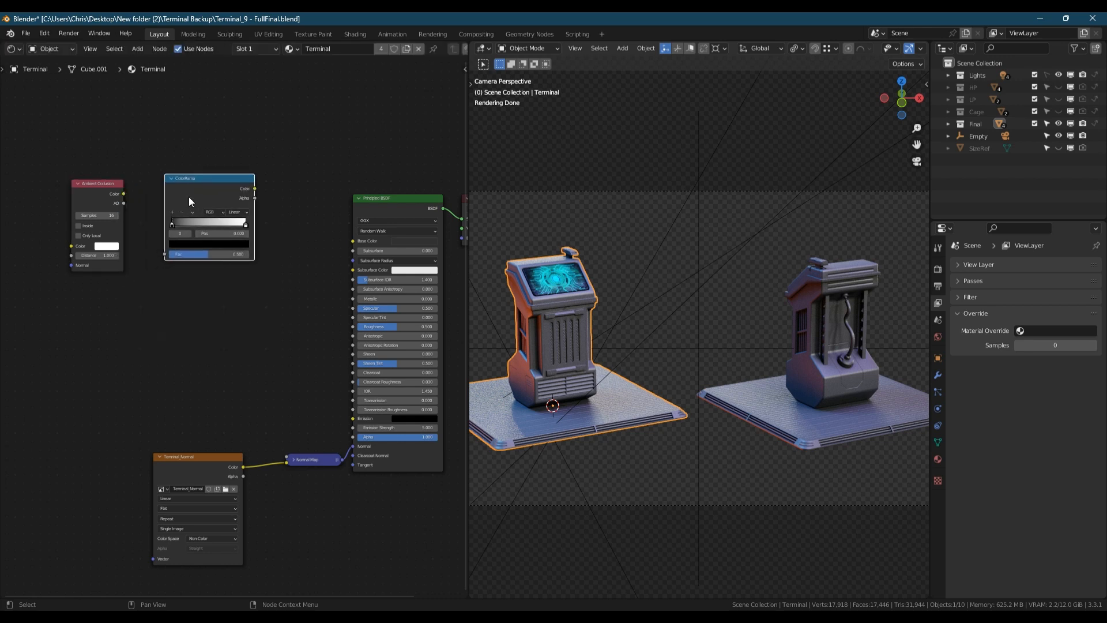
Step: Add a MixRGB node between the ColorRamp and the Principled BSDF
key("shift+a")
left_click(188, 198)
type("mix")
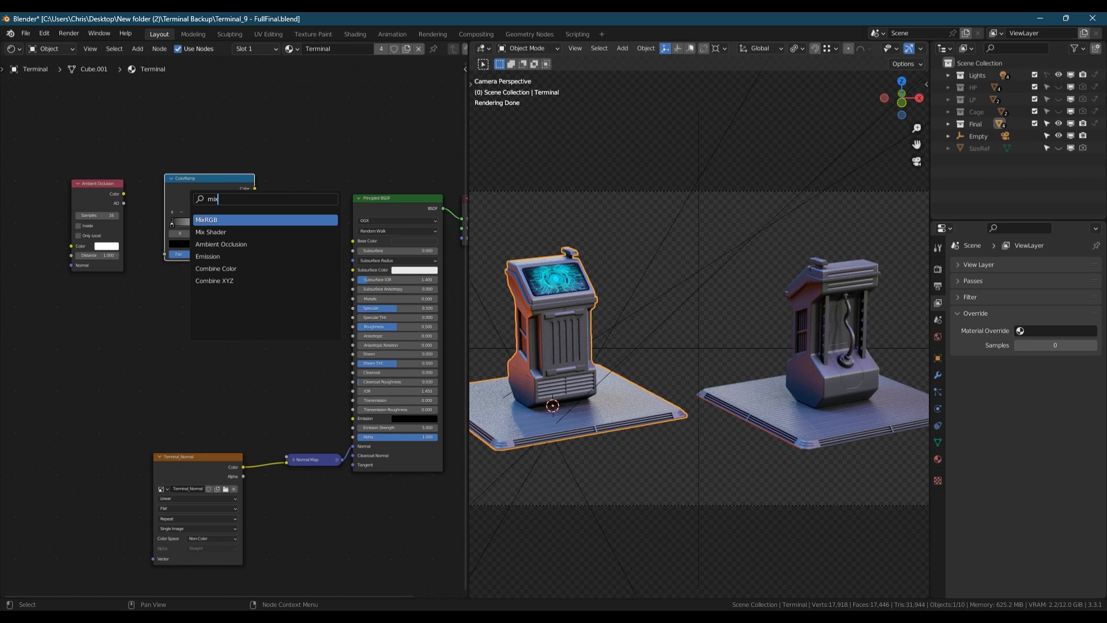
key("Return")
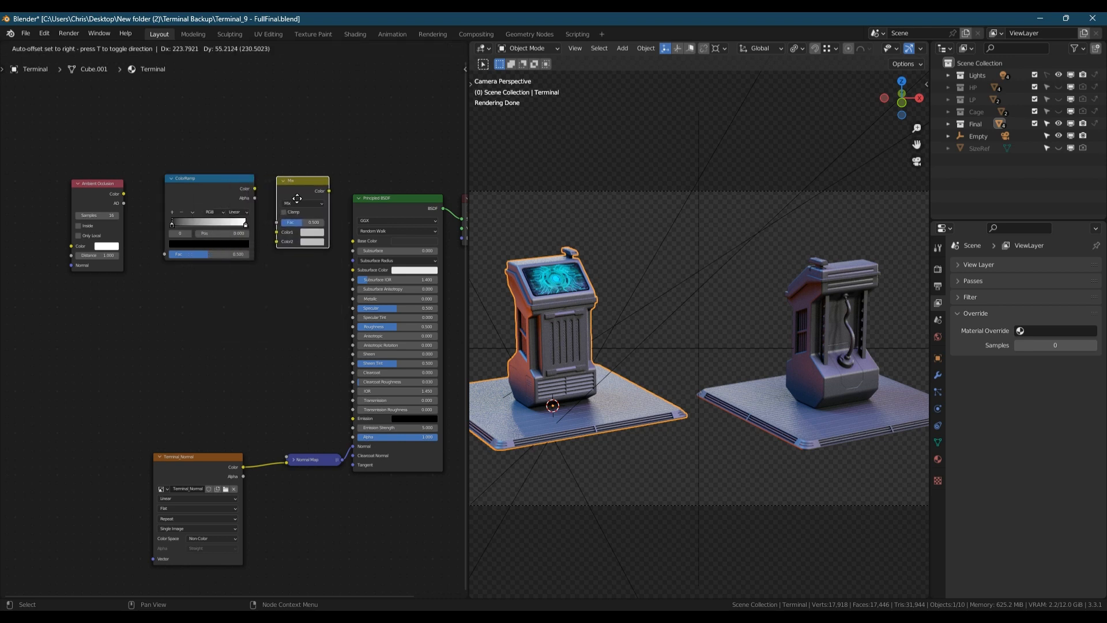
left_click(293, 203)
Step: Connect the Ambient Occlusion Color to the ColorRamp Fac, and the ColorRamp Color to the Mix node's Color1
left_click_drag(124, 193, 164, 254)
left_click_drag(254, 189, 271, 232)
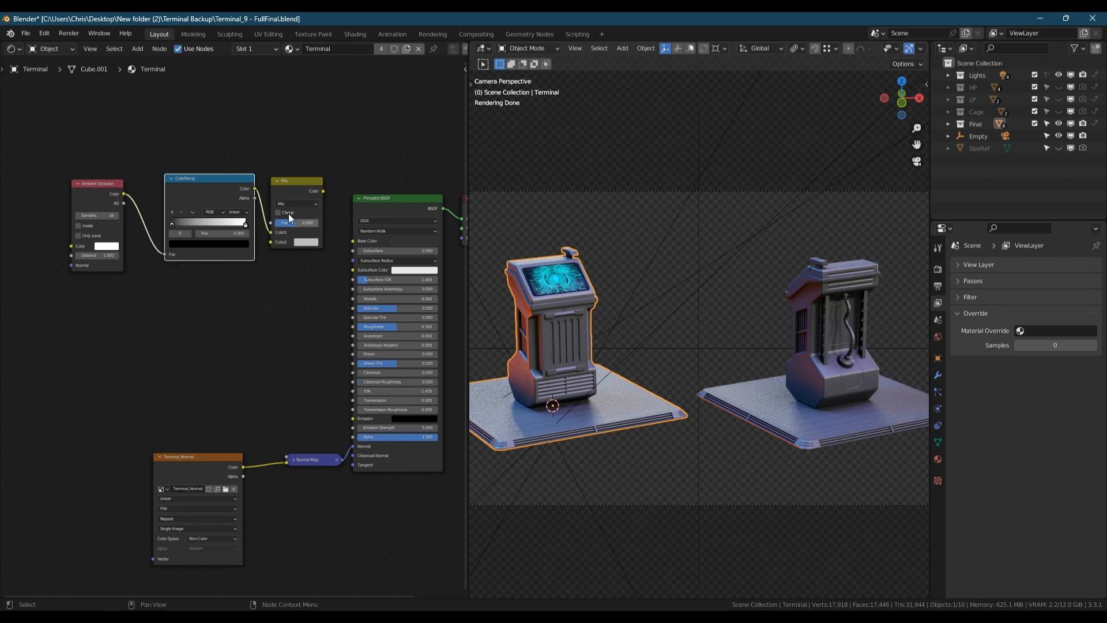
Step: Connect the Mix node's Color output to the Principled BSDF's Base Color and widen the 3D viewport to show both terminals
left_click_drag(323, 190, 353, 241)
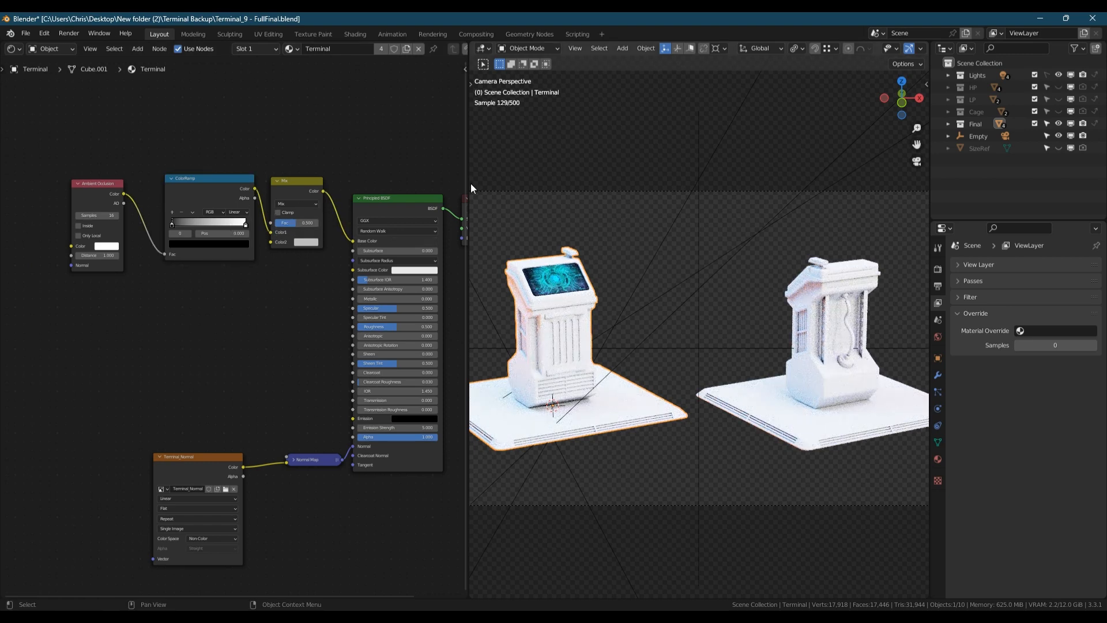
left_click_drag(466, 184, 416, 184)
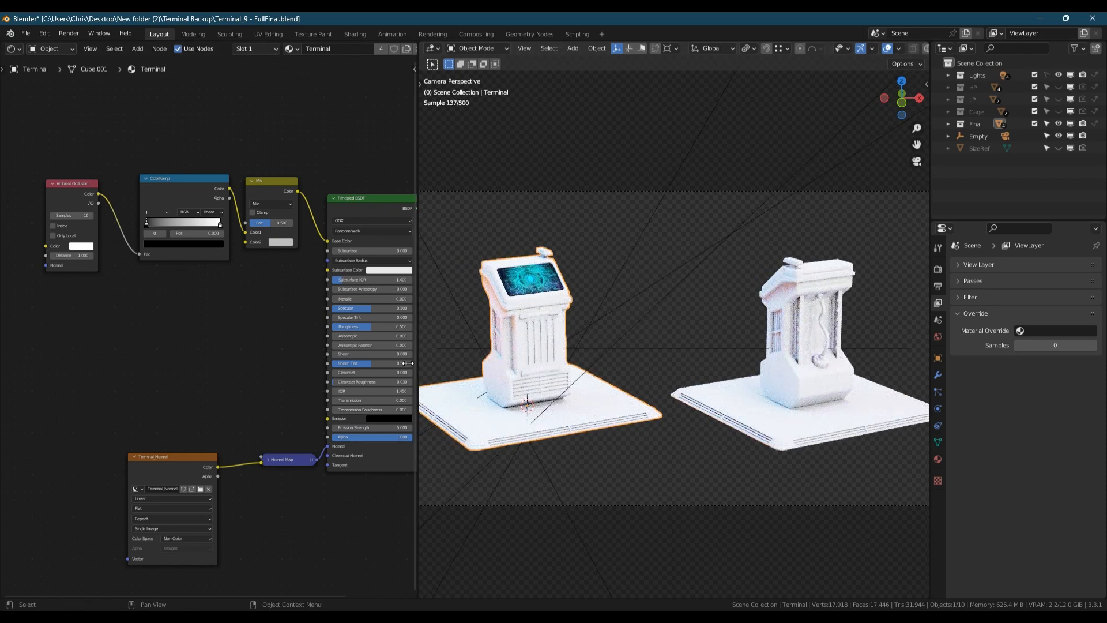
middle_click_drag(408, 364, 408, 385)
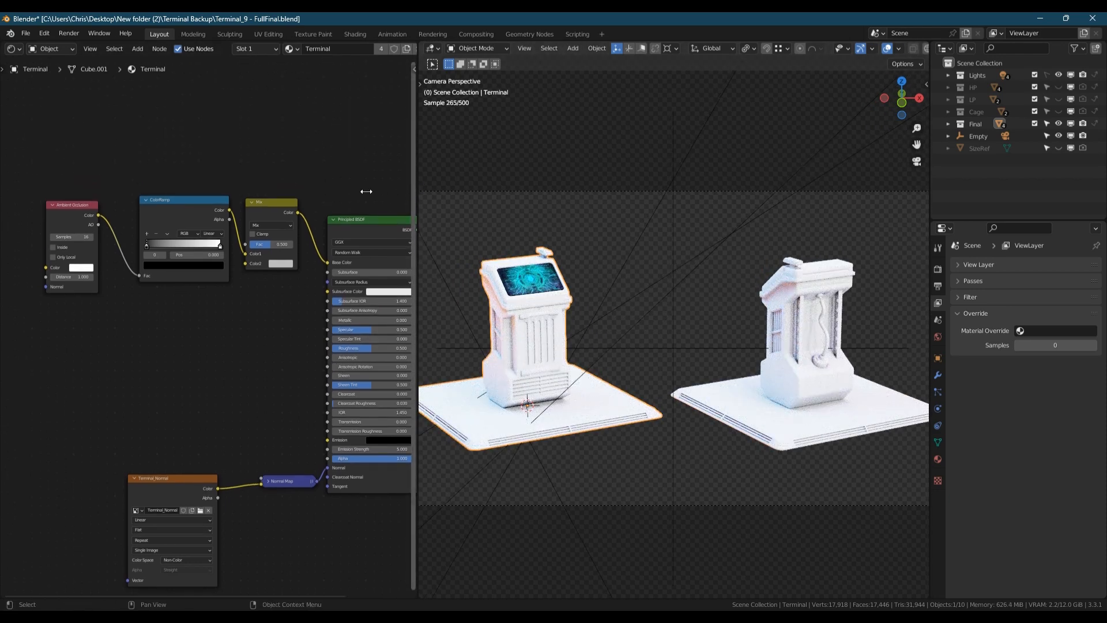
left_click_drag(413, 167, 348, 191)
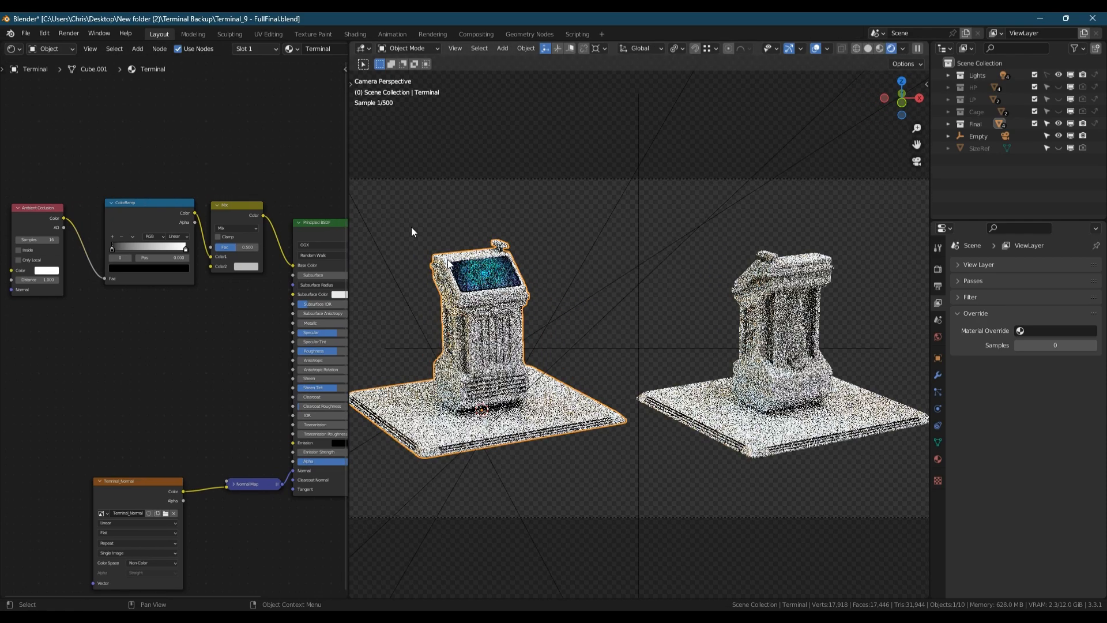
middle_click_drag(569, 351, 575, 348, "shift")
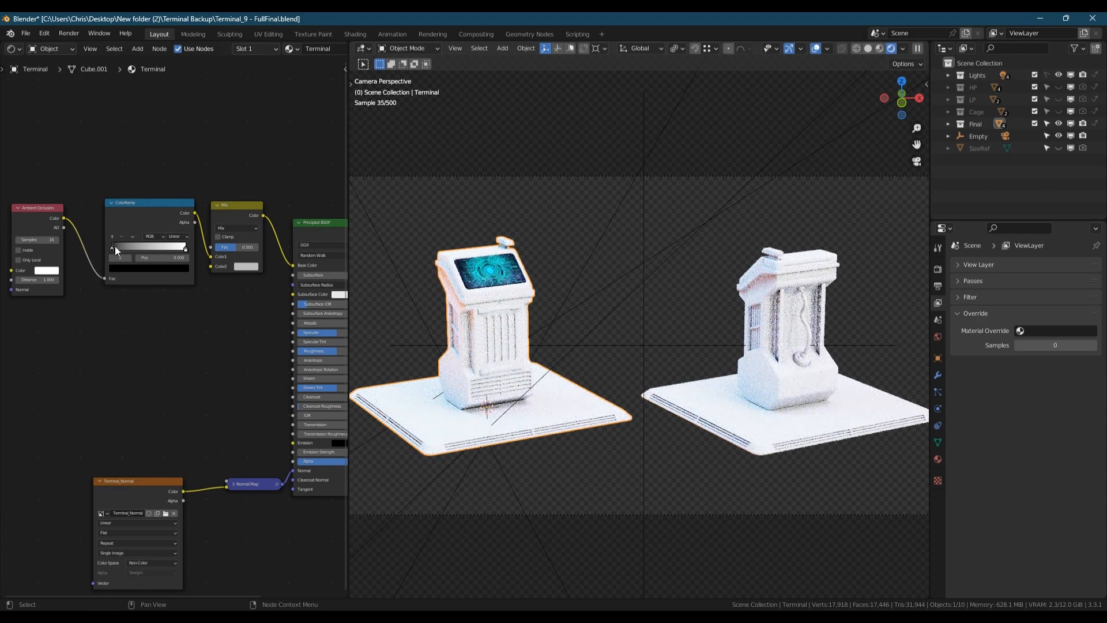
Step: Move the ColorRamp's black stop to about 0.571 and darken the Mix node's Color2 to a medium grey
left_click_drag(112, 248, 159, 251)
middle_click_drag(166, 350, 81, 320)
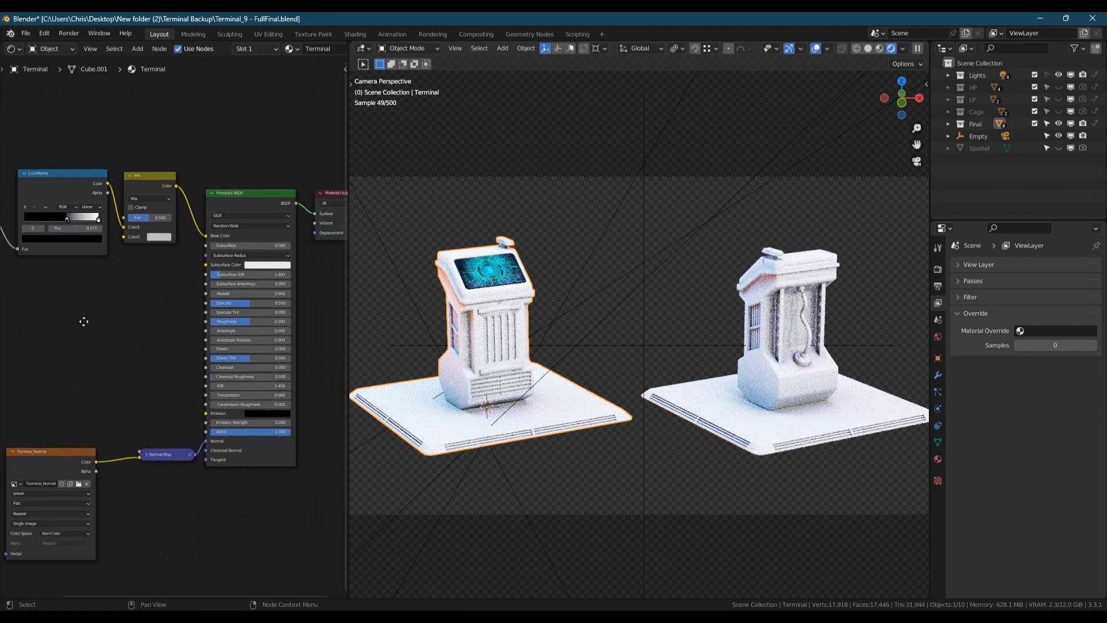
left_click(158, 237)
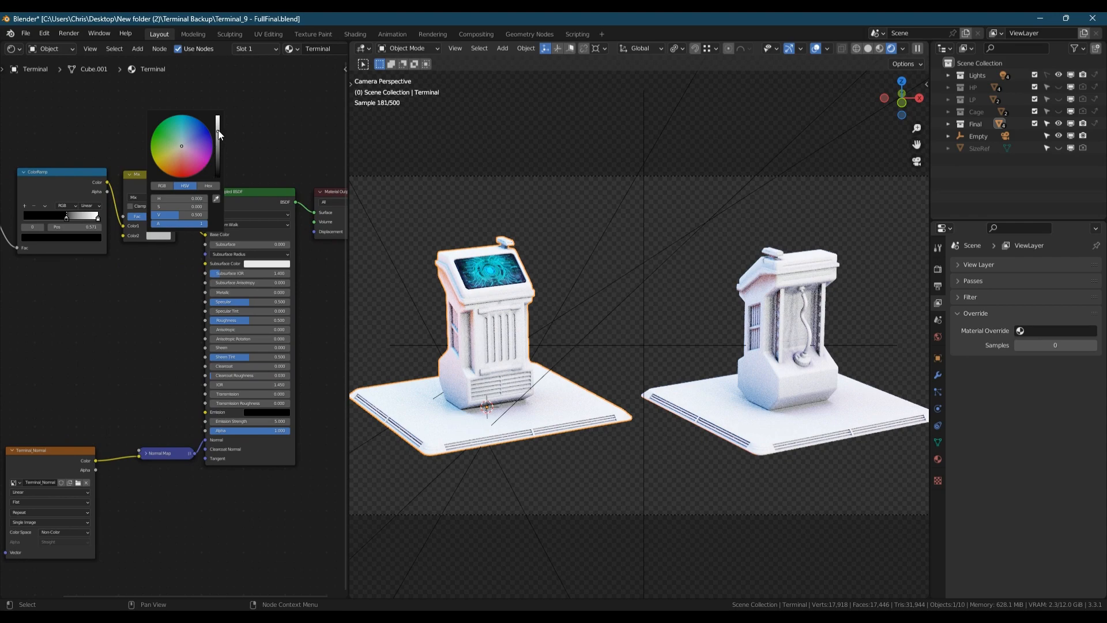
left_click_drag(218, 130, 215, 150)
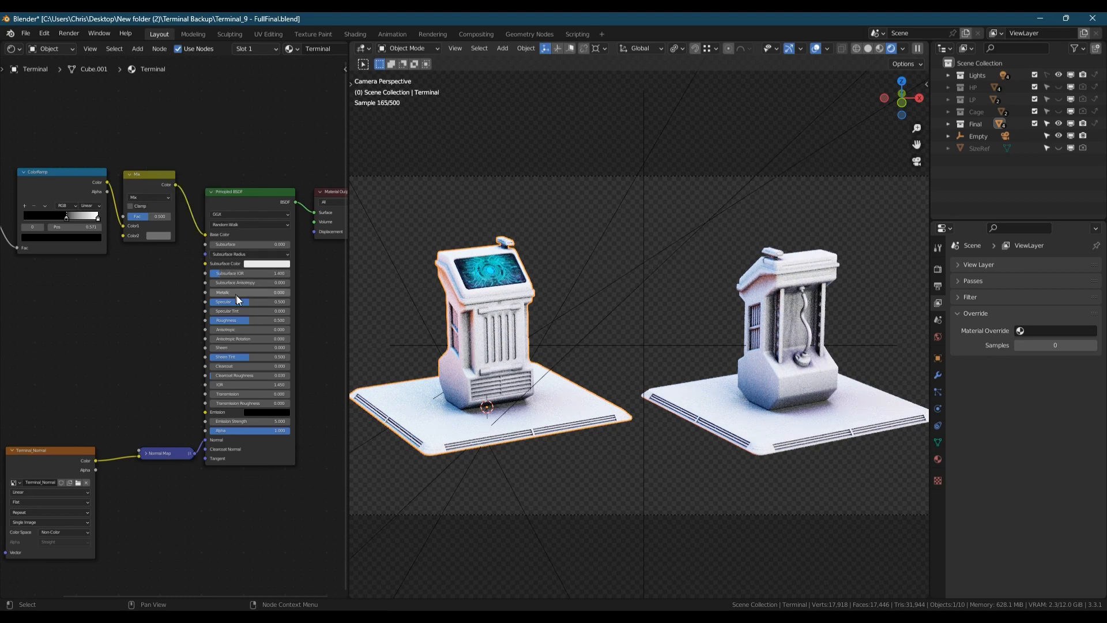
Step: Raise the Principled BSDF's Specular and lower its Roughness slightly for a shinier surface
mouse_move(251, 304)
left_mouse_down()
mouse_move(271, 299)
mouse_move(244, 320)
left_mouse_up()
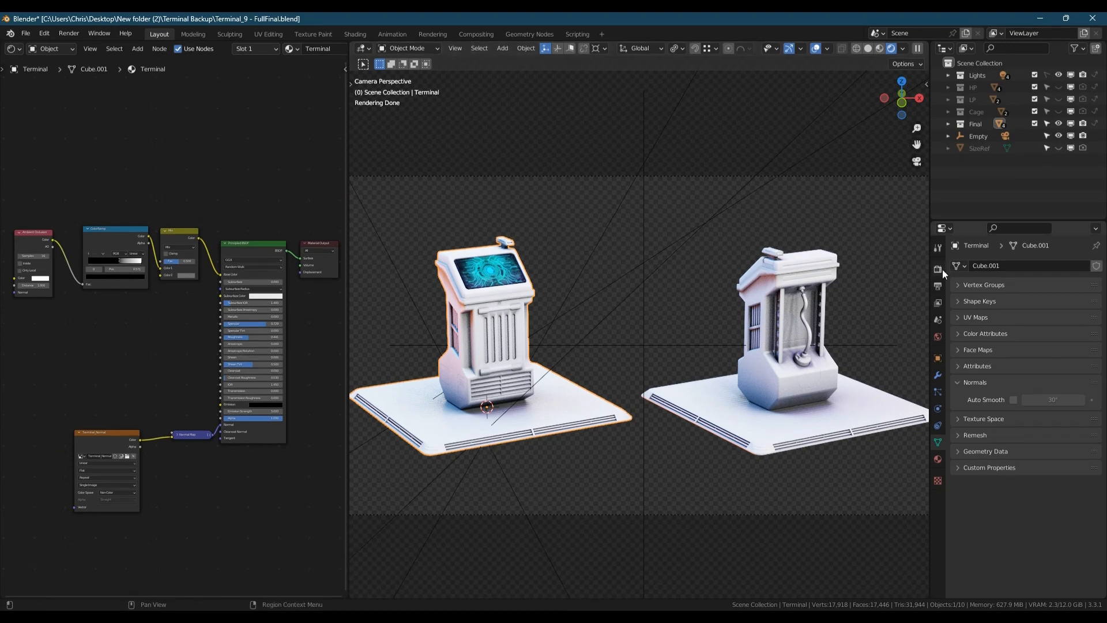
Step: Enable Freestyle in the scene's render settings
left_click(940, 269)
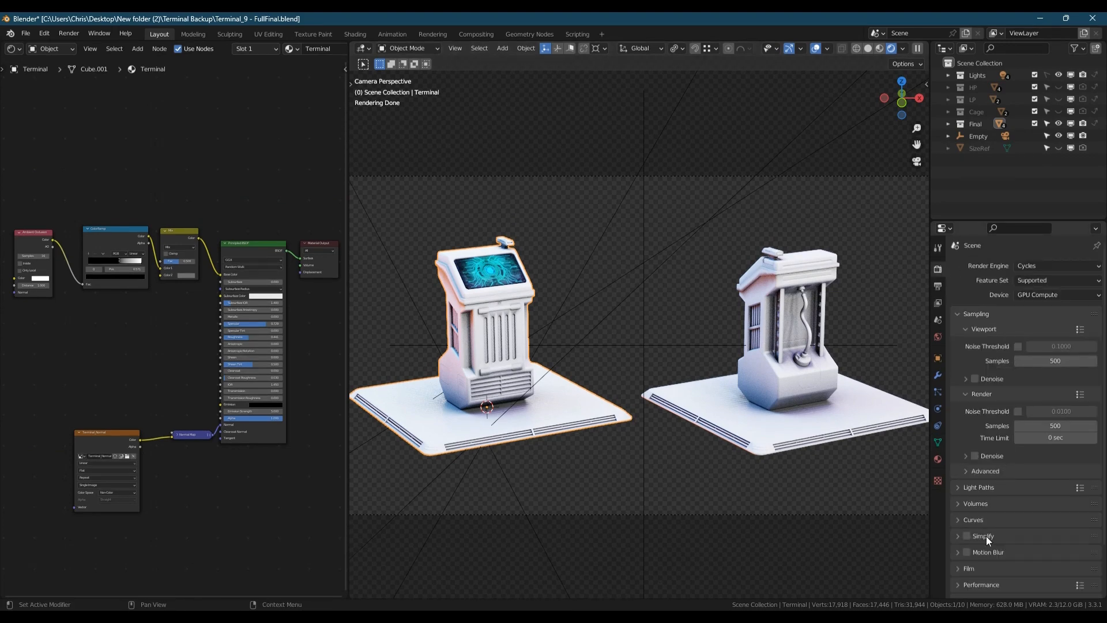
scroll(989, 563, "down", 2)
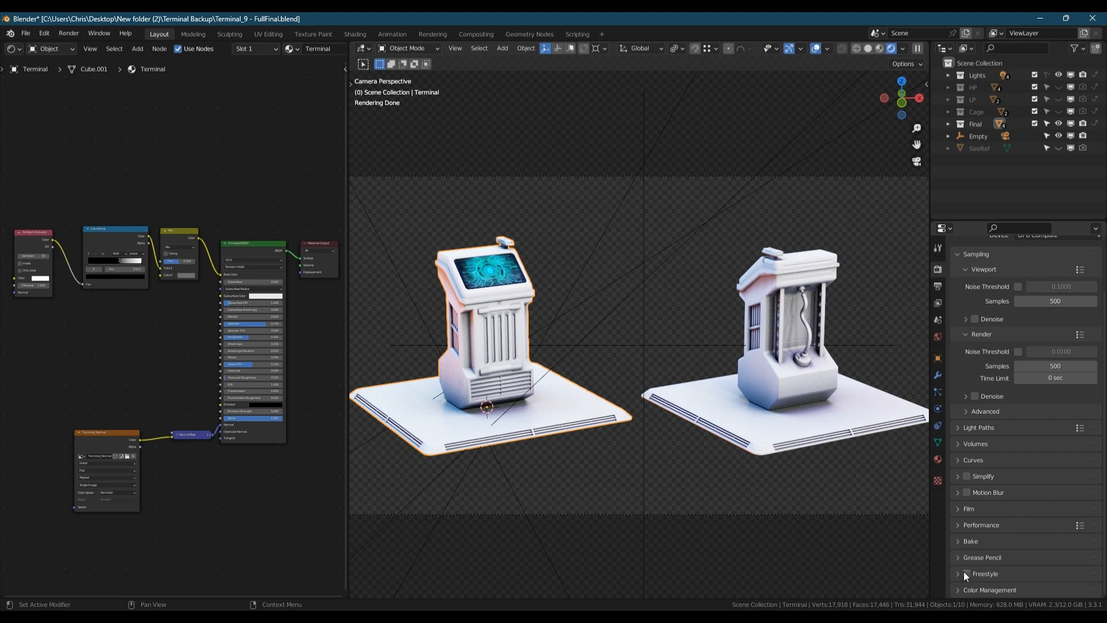
left_click(966, 573)
Step: Restrict the view layer's Freestyle line set to Edge Mark, turning off the Silhouette, Crease and Border edge types
left_click(938, 303)
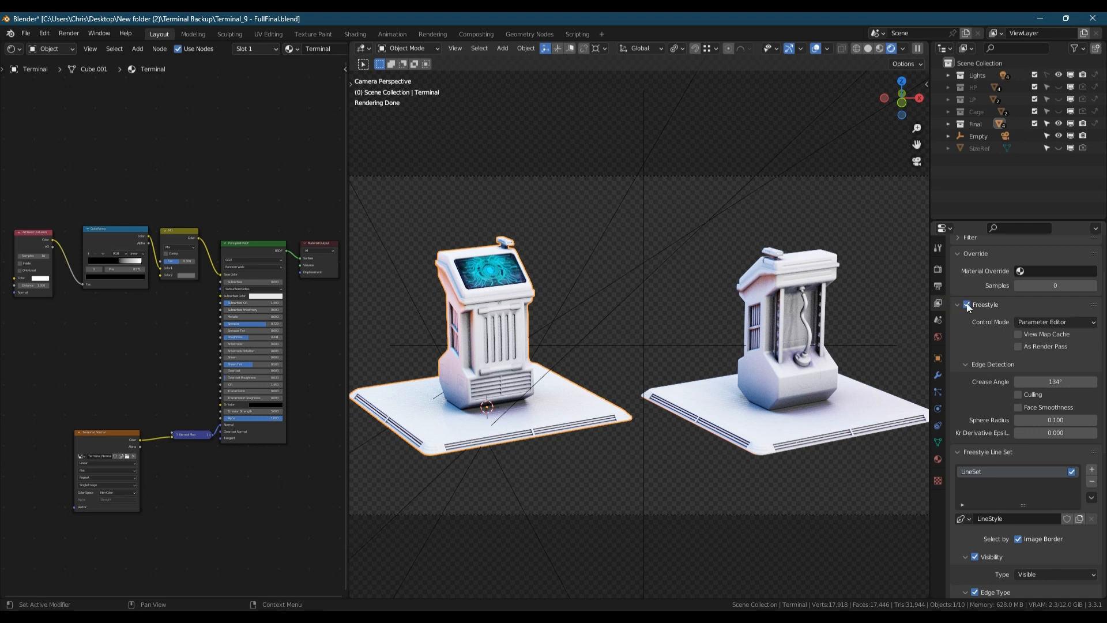
scroll(968, 303, "up", 3)
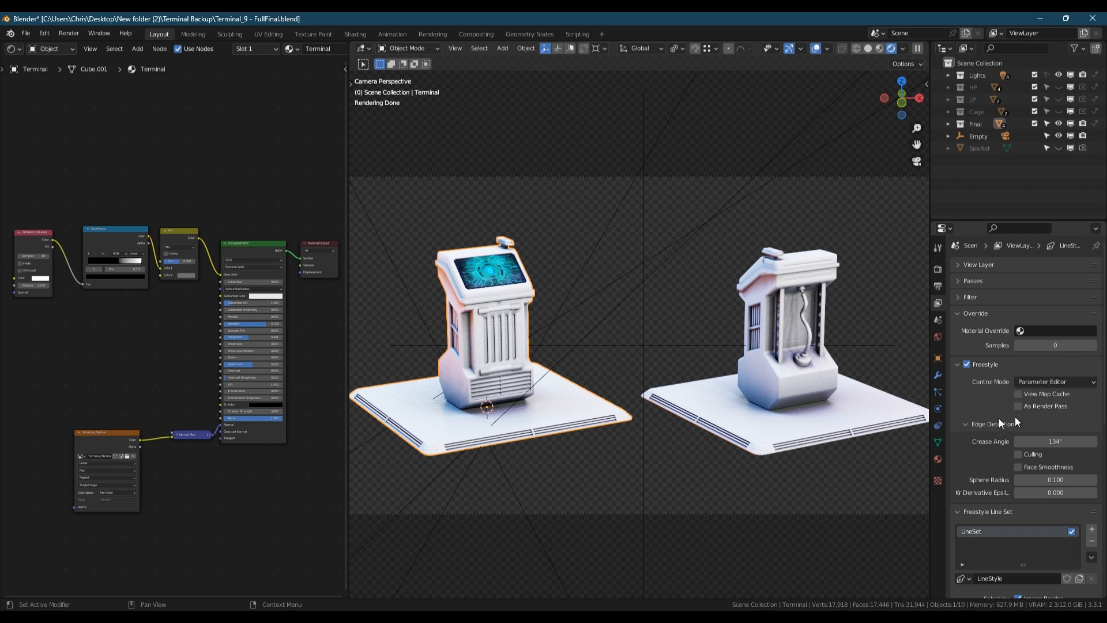
scroll(1001, 422, "down", 5)
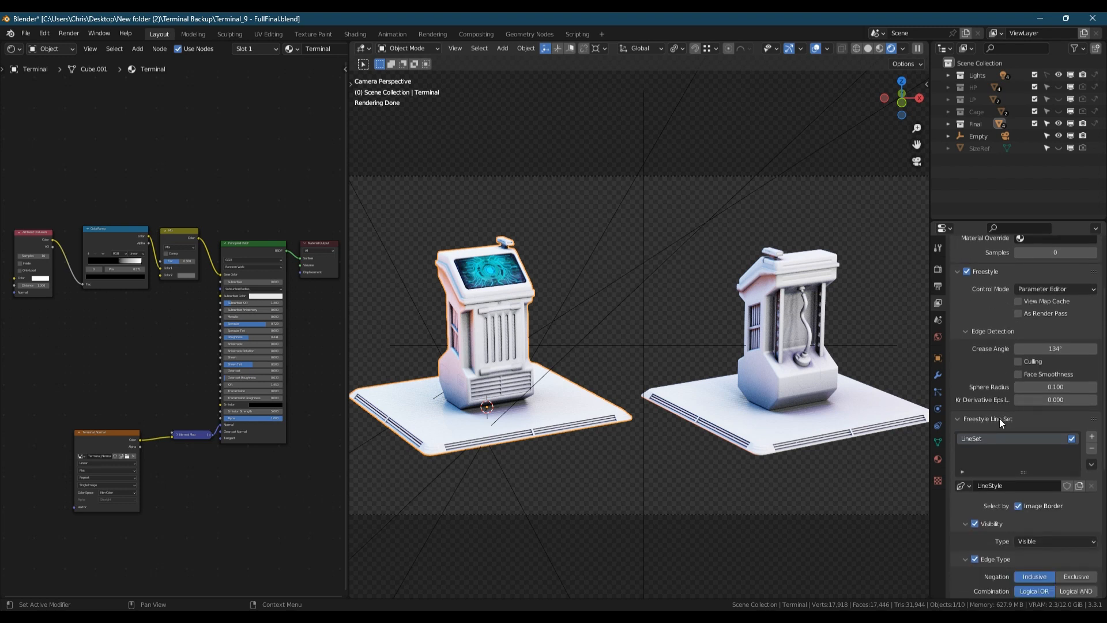
scroll(998, 418, "down", 8)
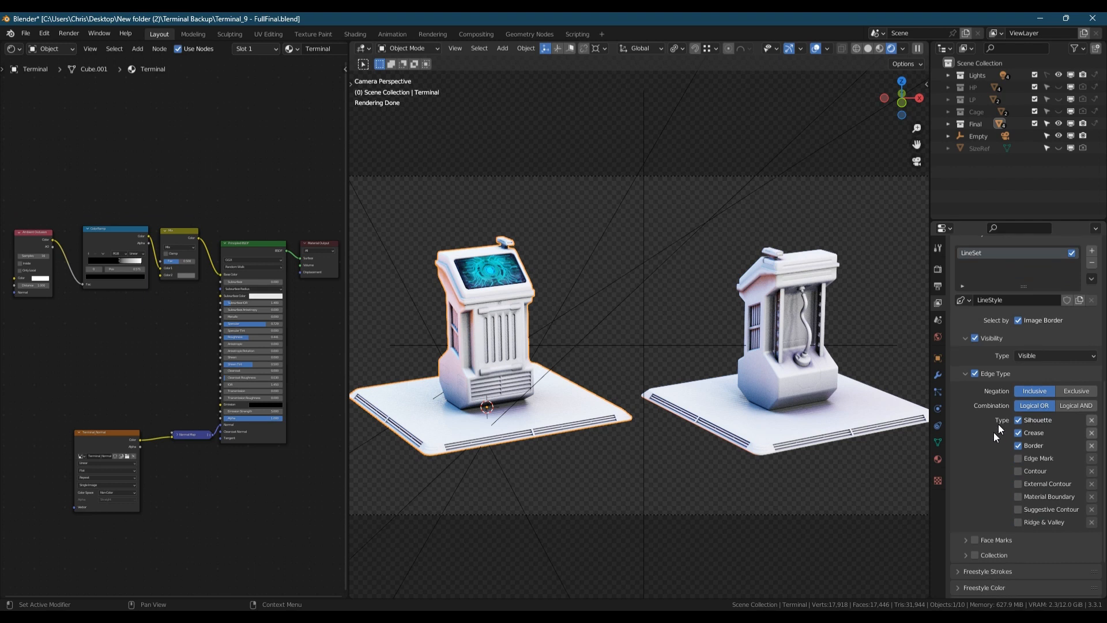
left_click(1018, 420)
left_click(1018, 432)
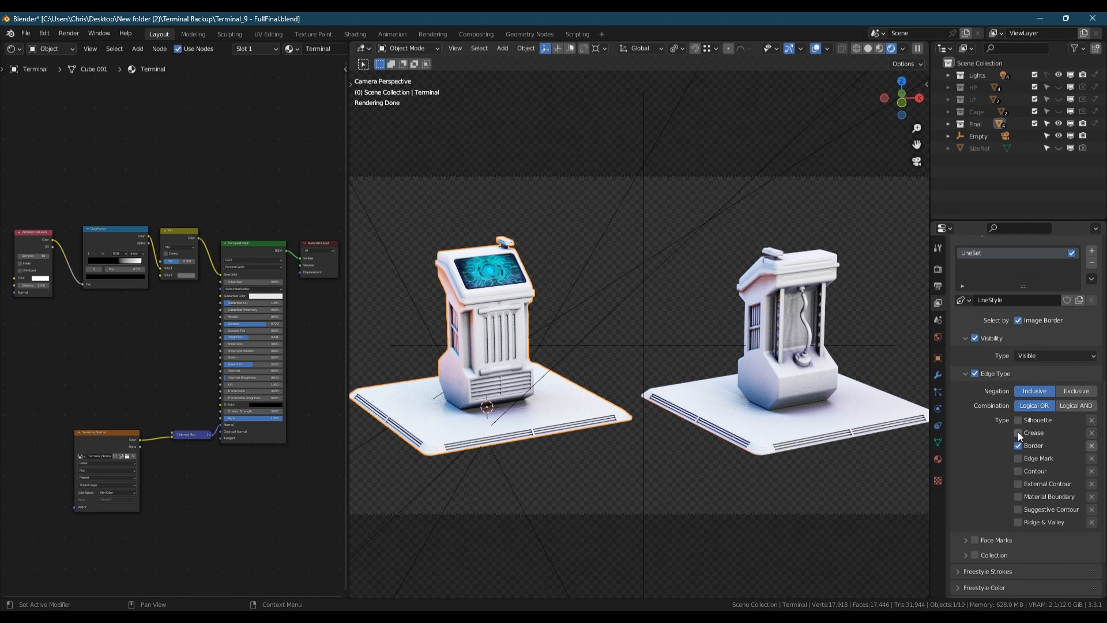
left_click(1018, 459)
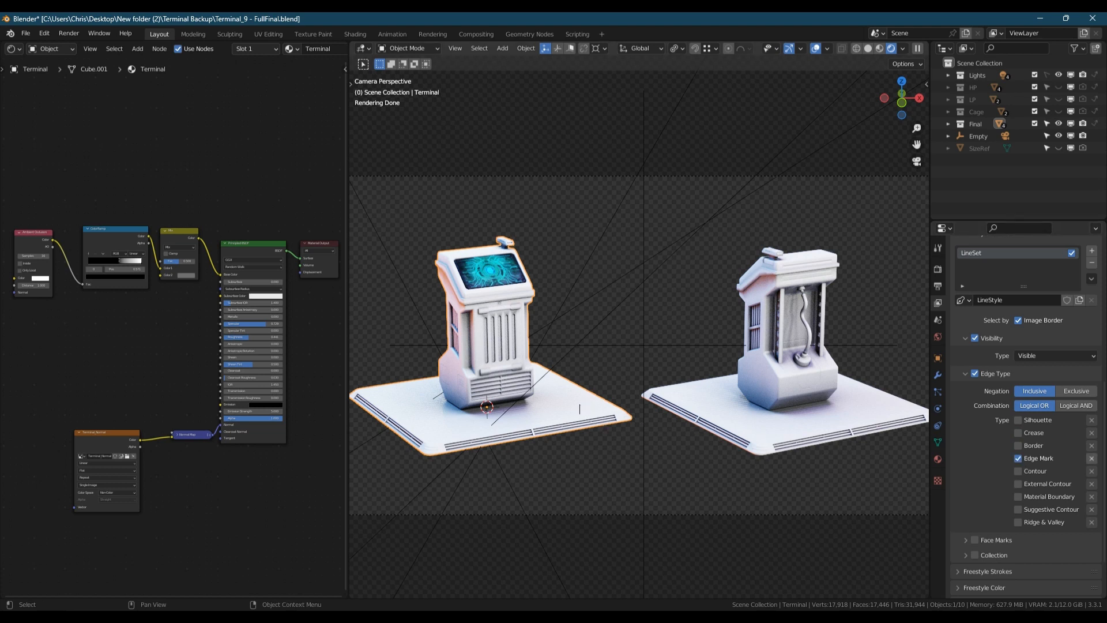
Step: Mark all edges of both terminal meshes as Freestyle edges
left_click(710, 425, "shift")
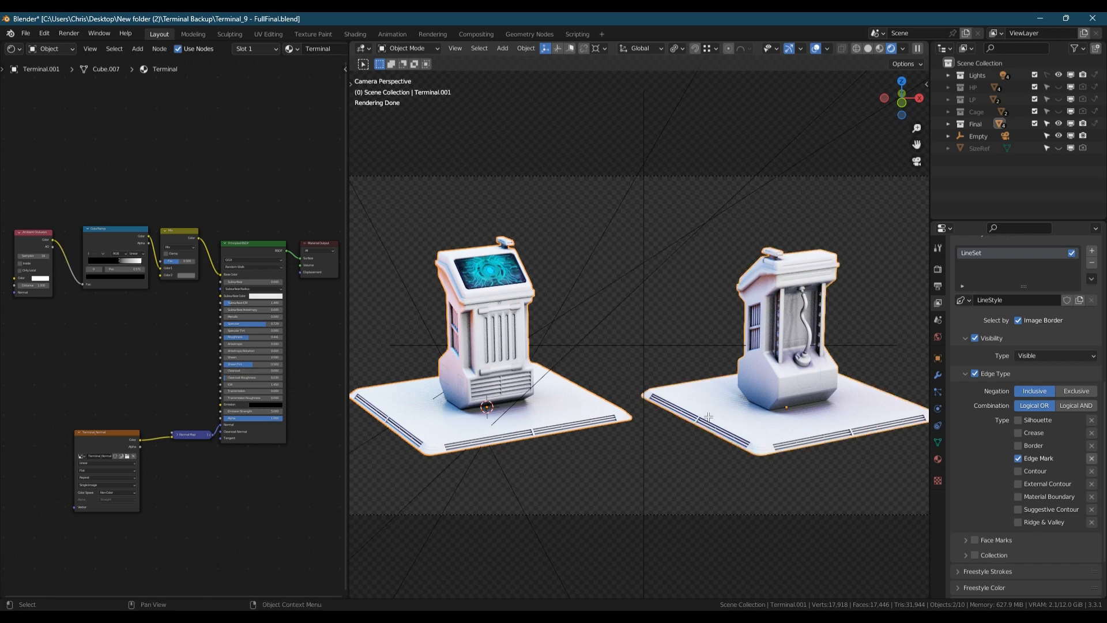
key("Tab")
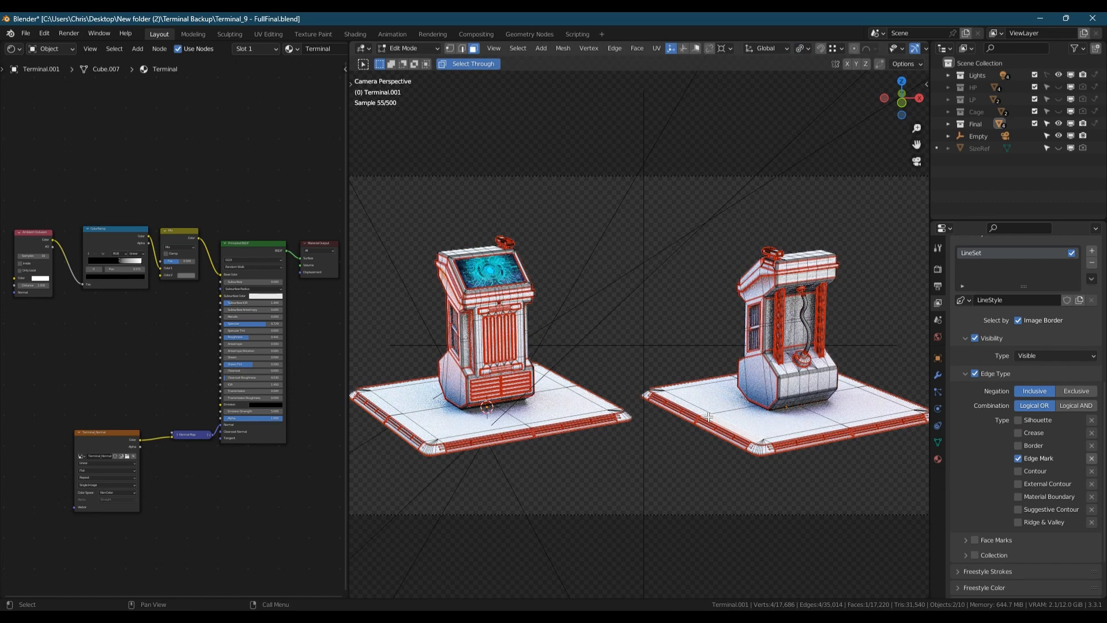
key("2")
key("a")
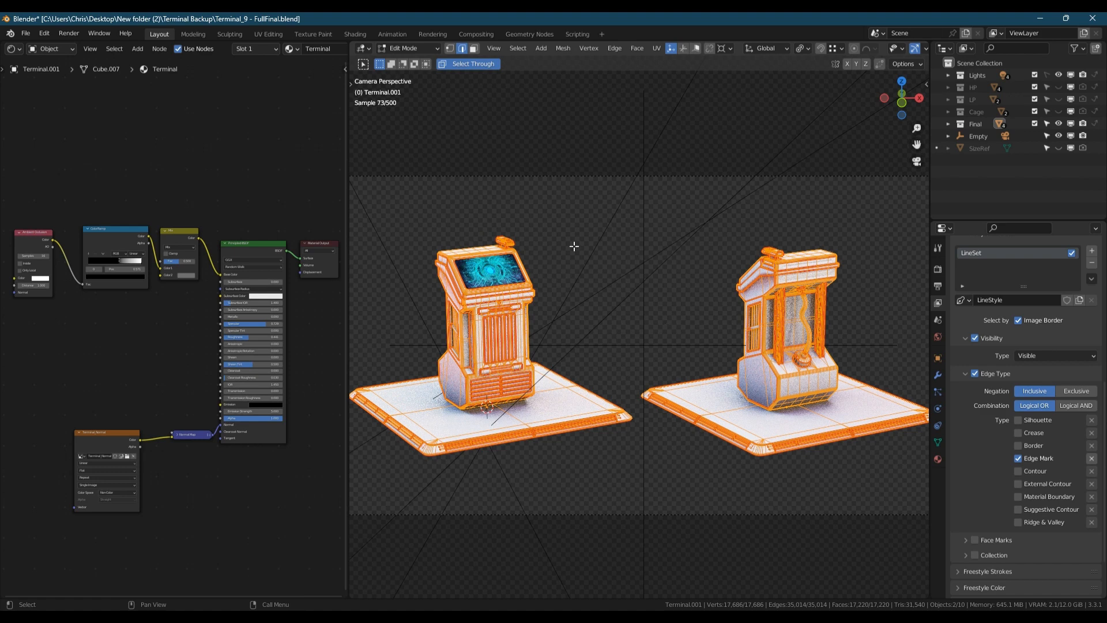
right_click(538, 231)
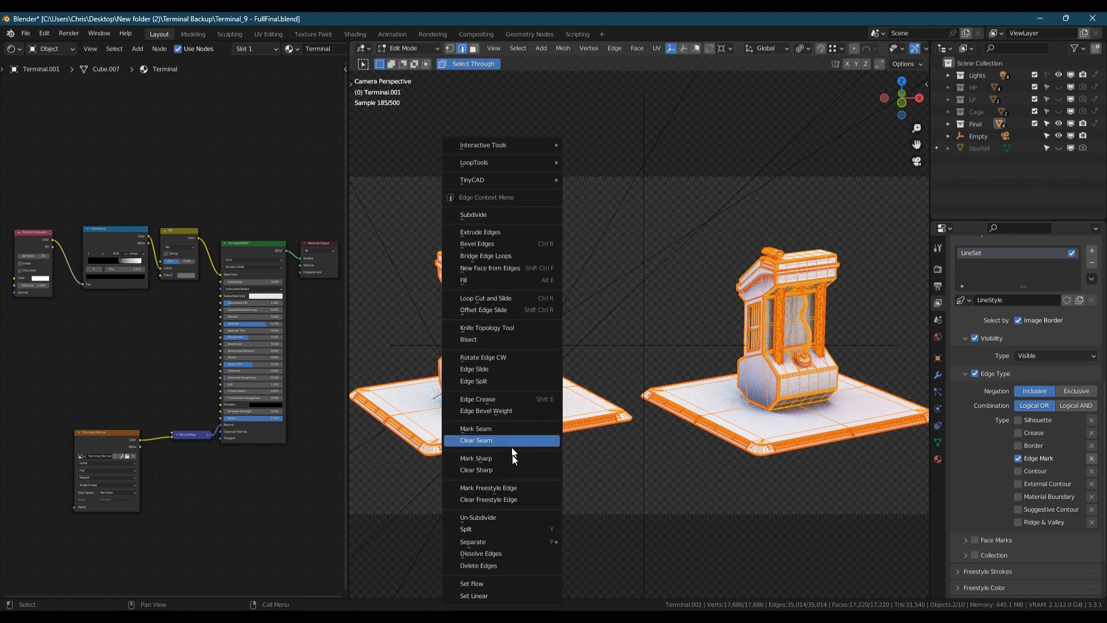
left_click(510, 489)
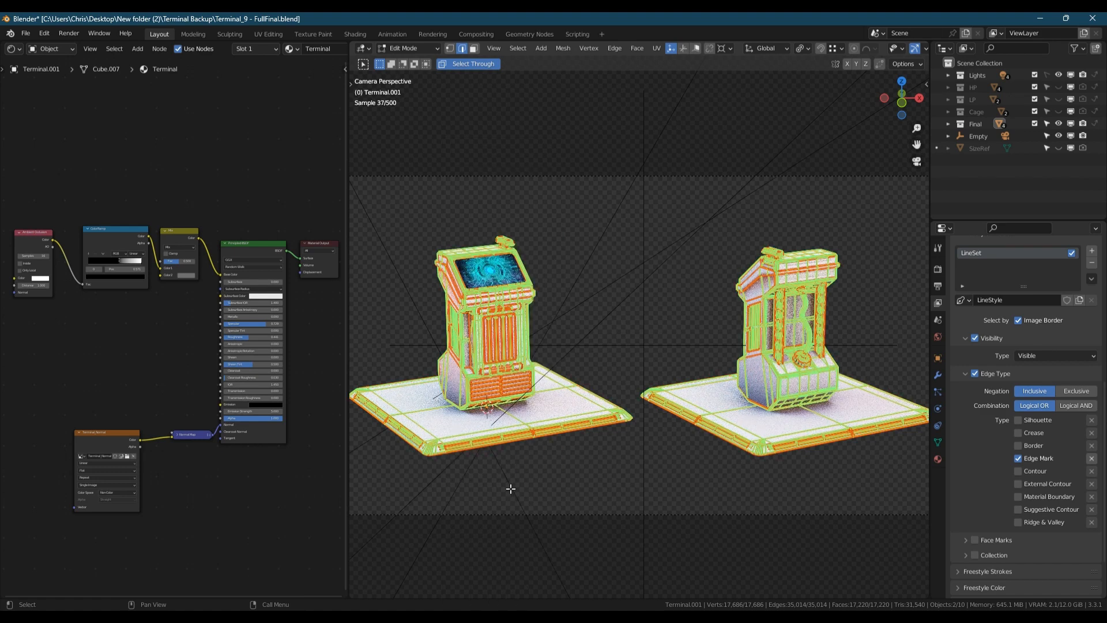
key("Tab")
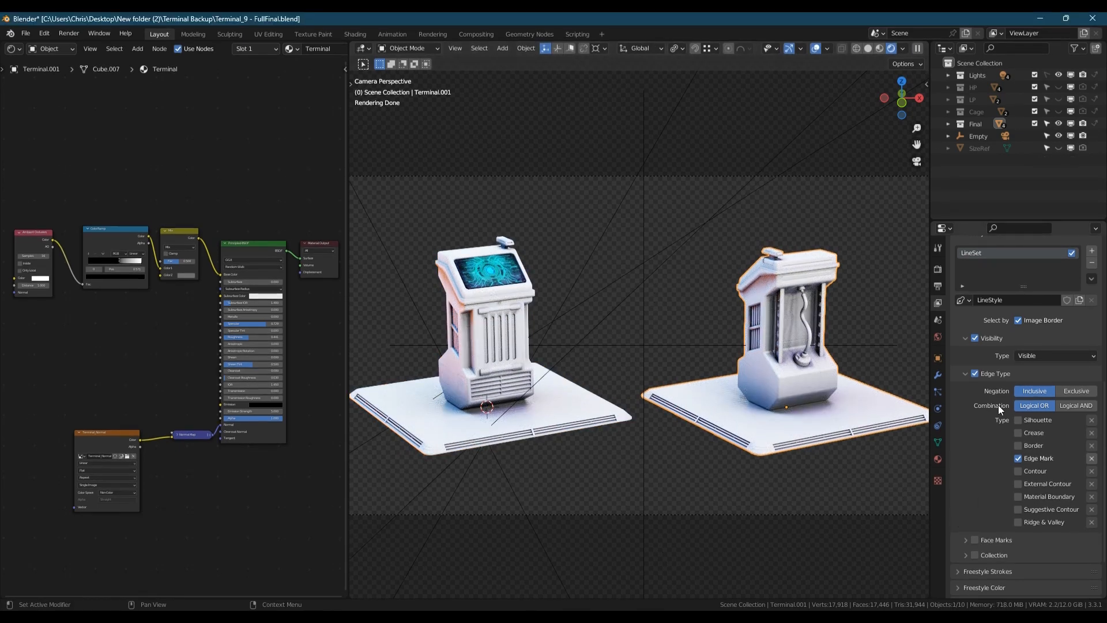
Step: Set the Freestyle line's Base Color to a very dark grey and its Base Transparency to 0.822
scroll(1004, 409, "down", 3)
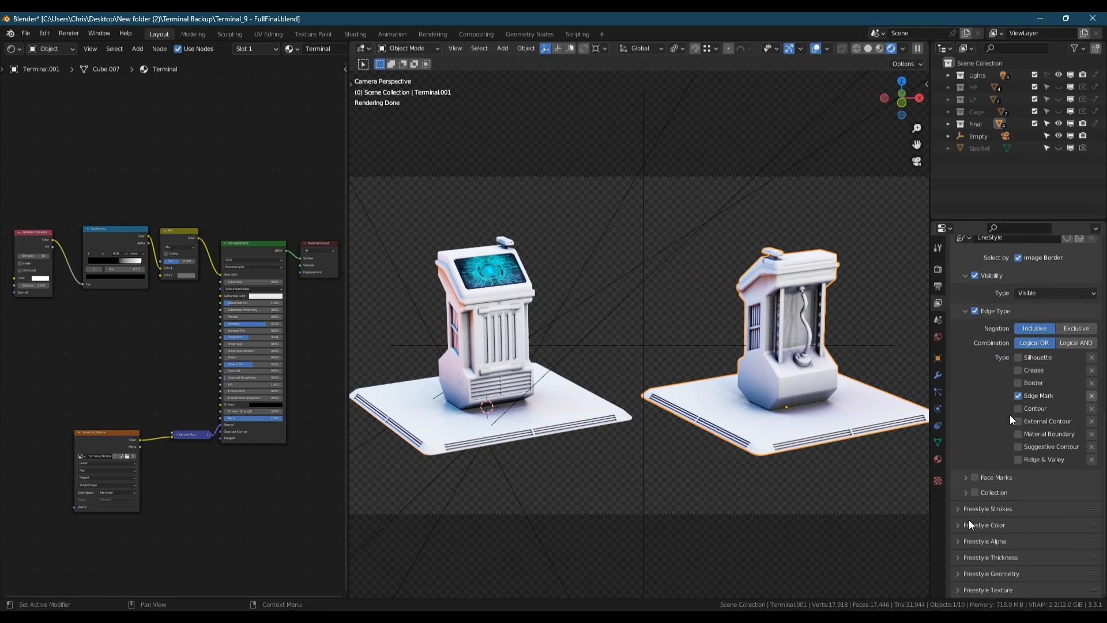
left_click(958, 524)
scroll(974, 524, "down", 2)
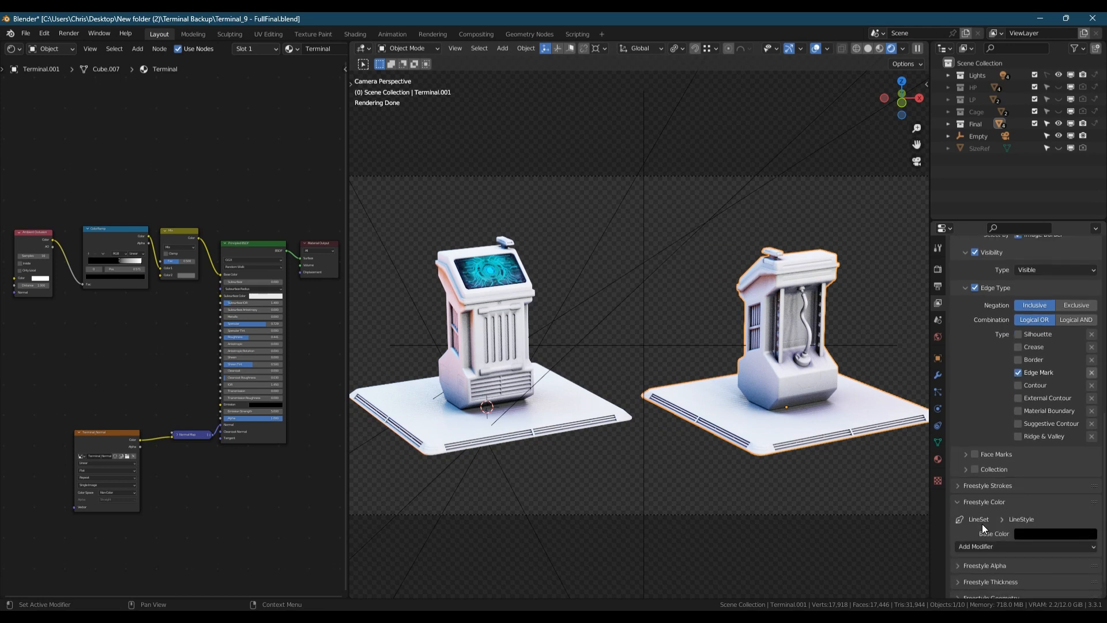
left_click(961, 541)
scroll(963, 552, "down", 2)
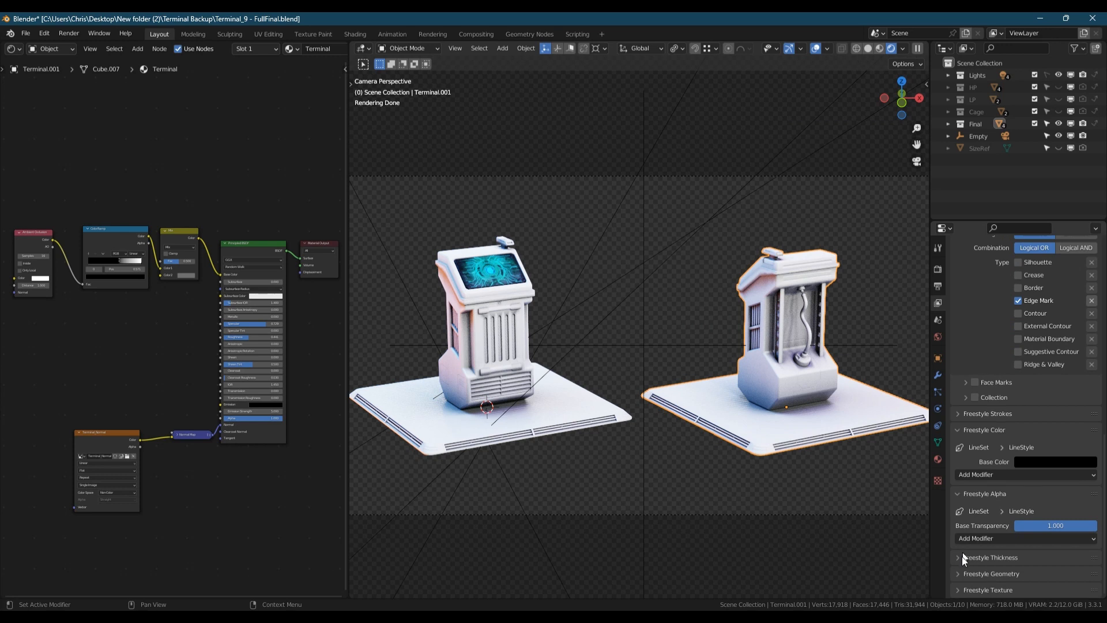
left_click(960, 557)
scroll(961, 553, "down", 3)
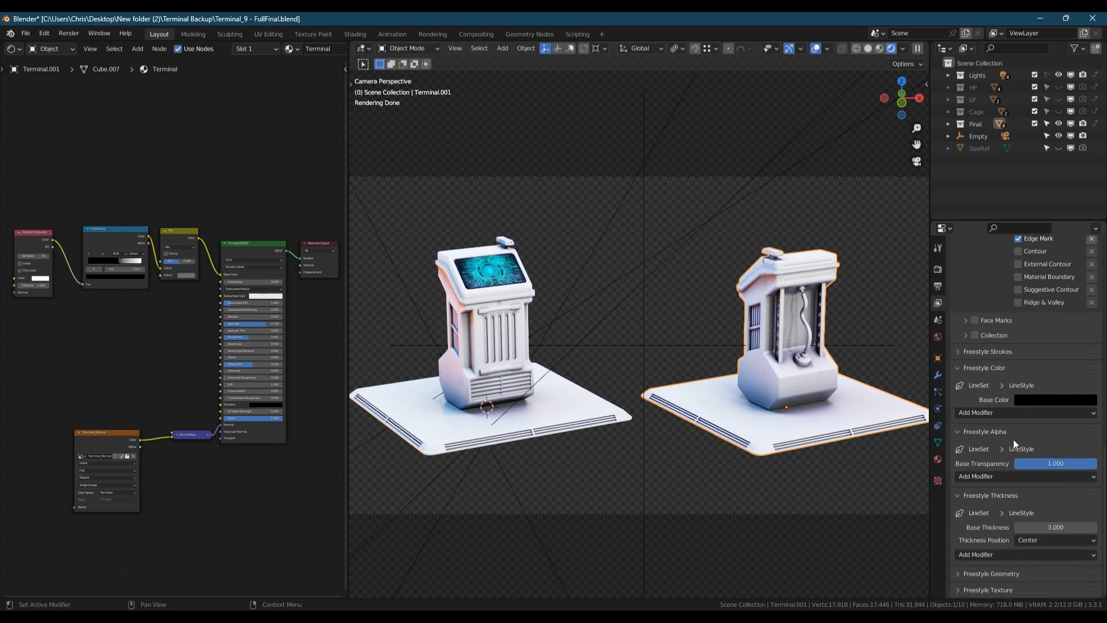
left_click(1029, 400)
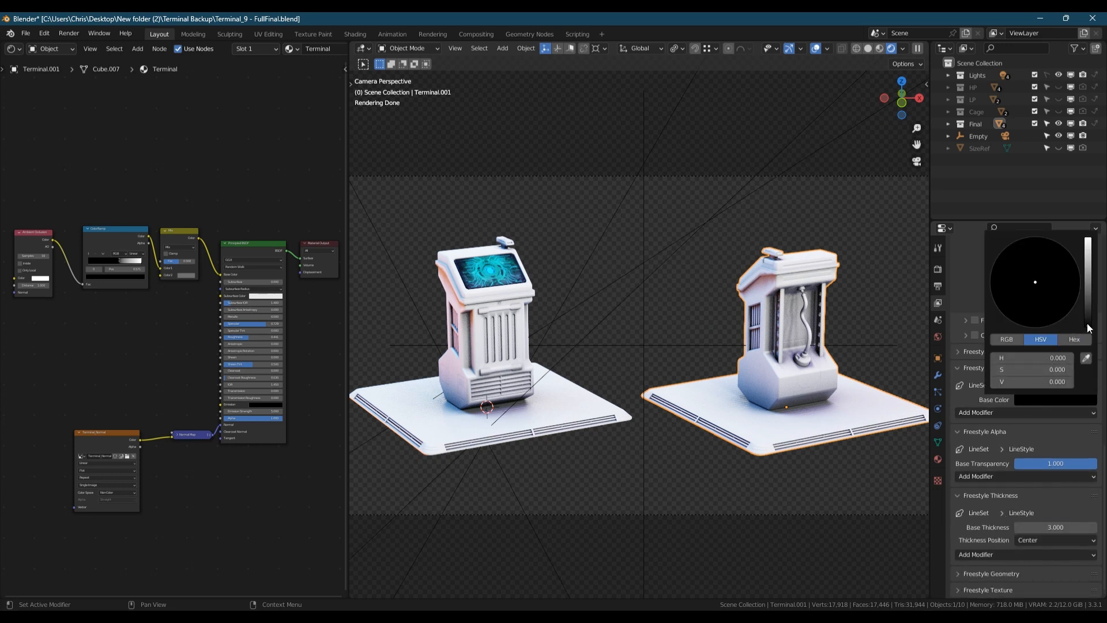
left_click_drag(1088, 325, 1088, 318)
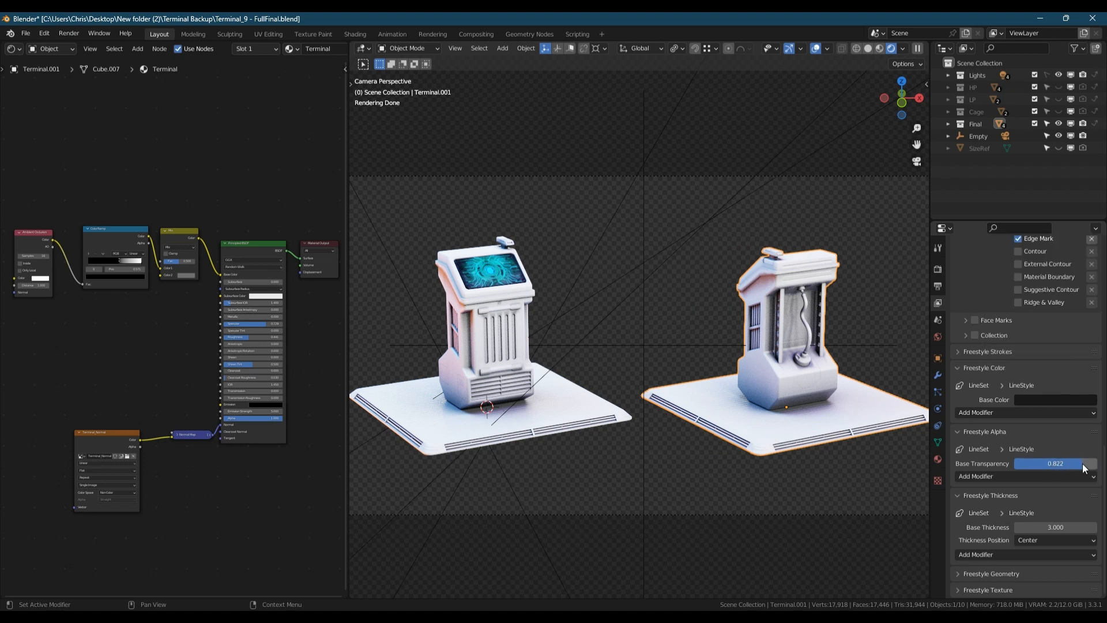
Step: Set the Freestyle line's Base Thickness to 1
left_click(1067, 527)
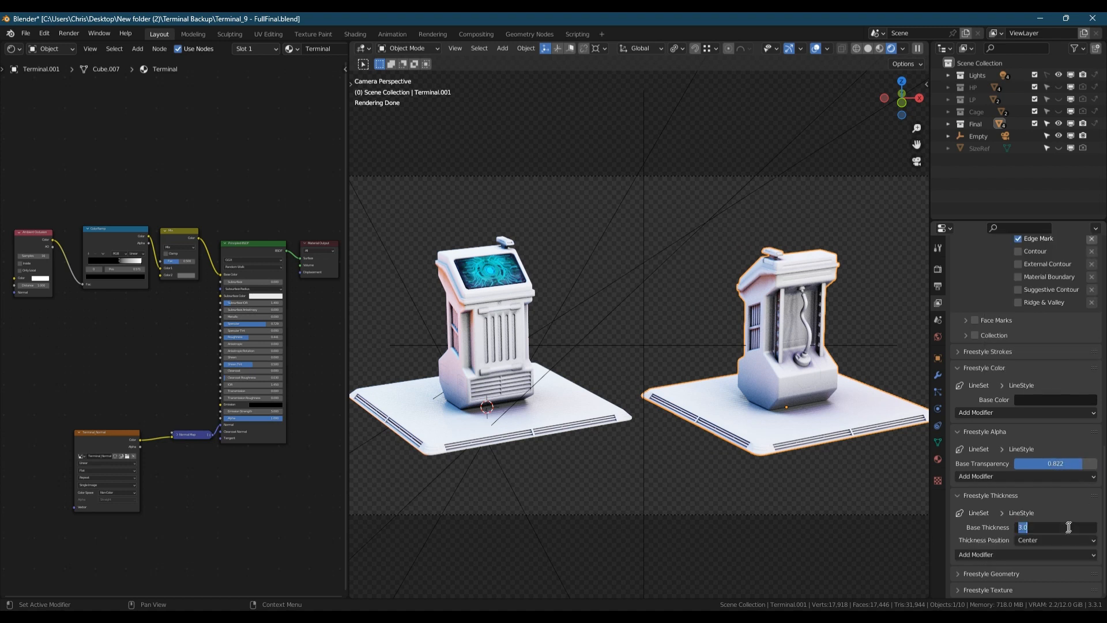
type("1")
key("Return")
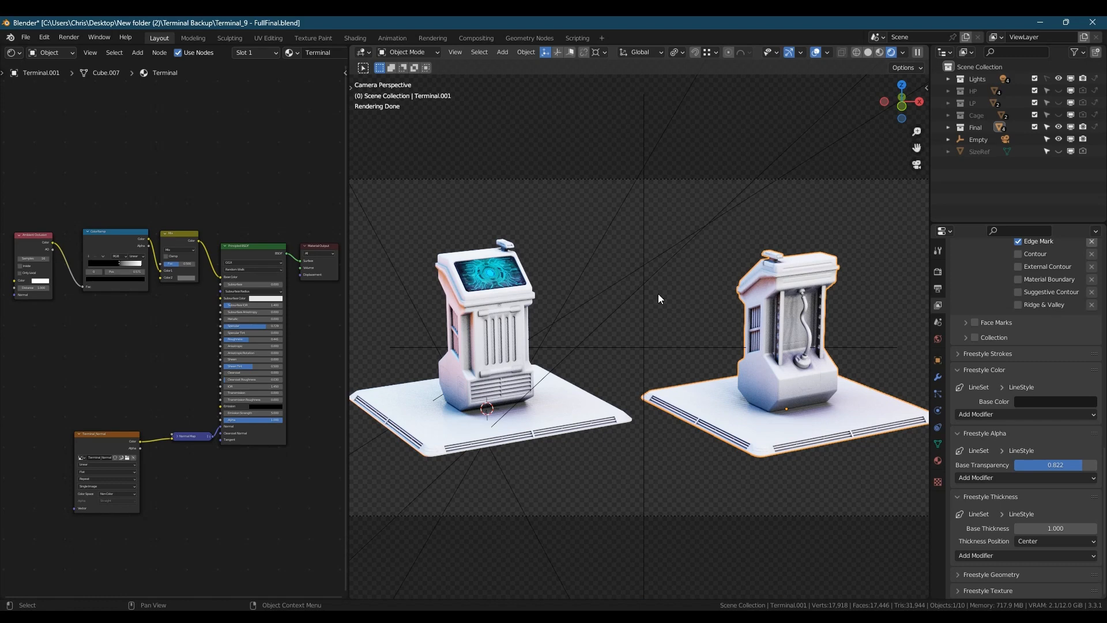
Step: Clear the Freestyle edge marks from all edges of both terminal meshes
left_click(563, 417, "shift")
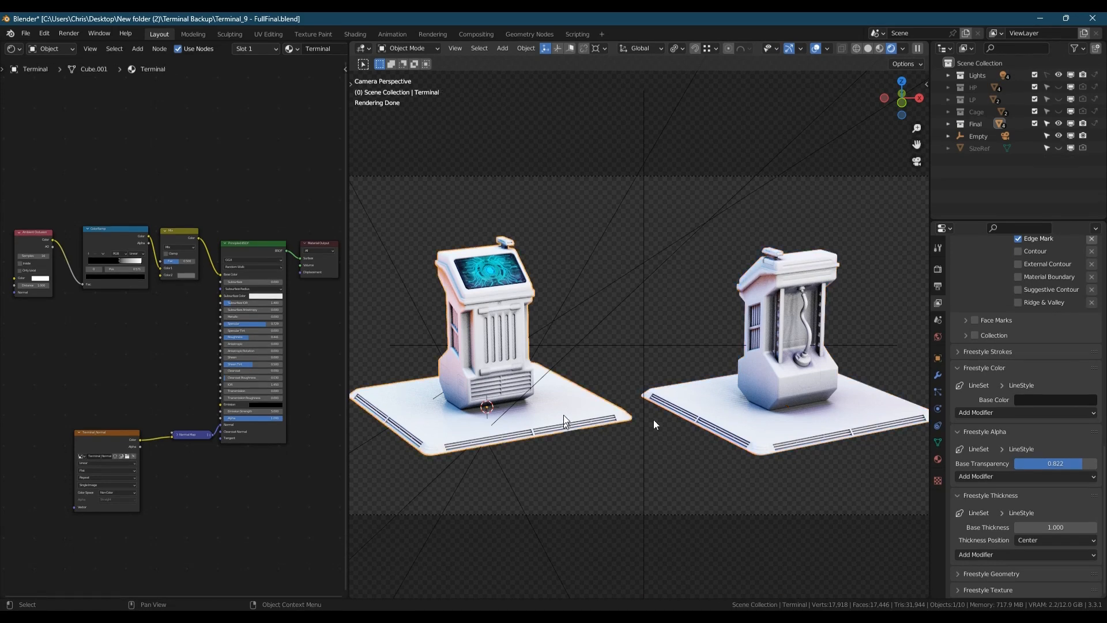
key("Tab")
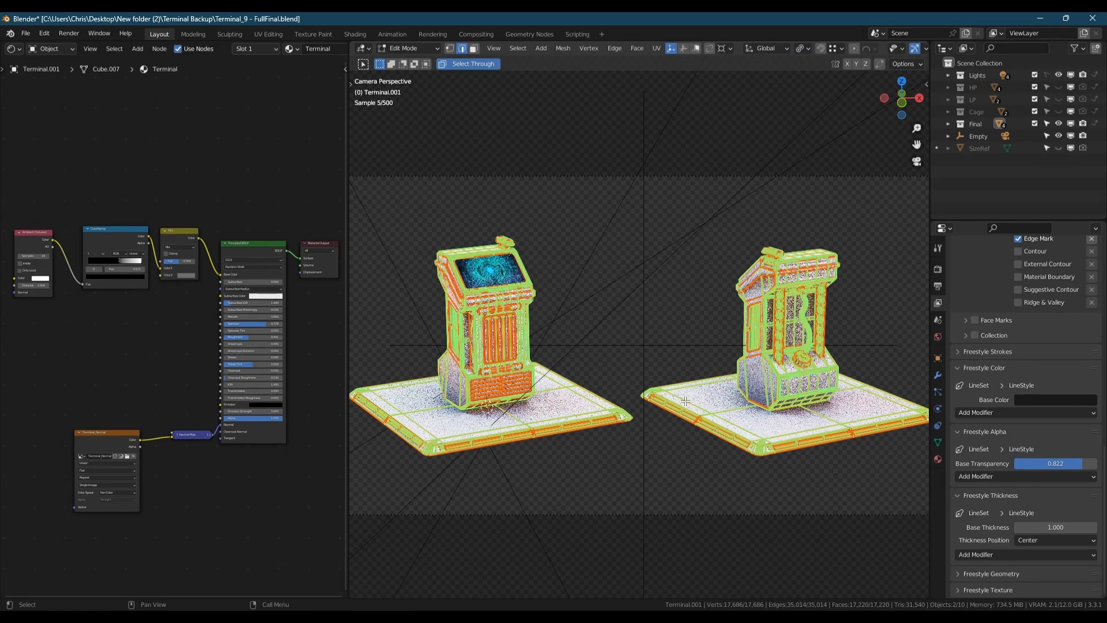
right_click(685, 398)
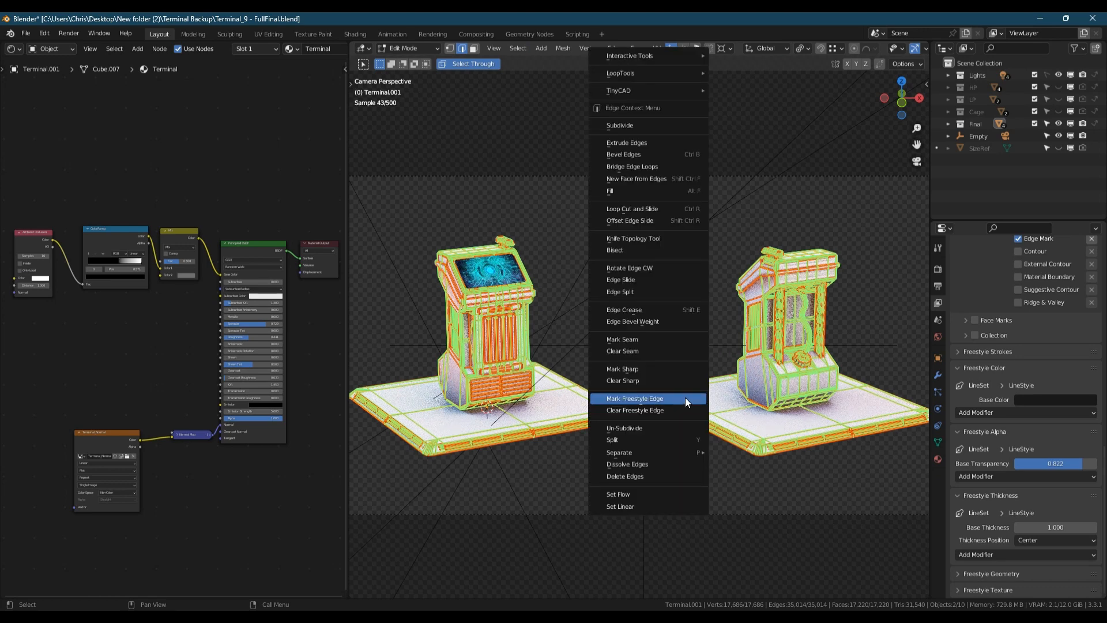
left_click(642, 409)
key("Tab")
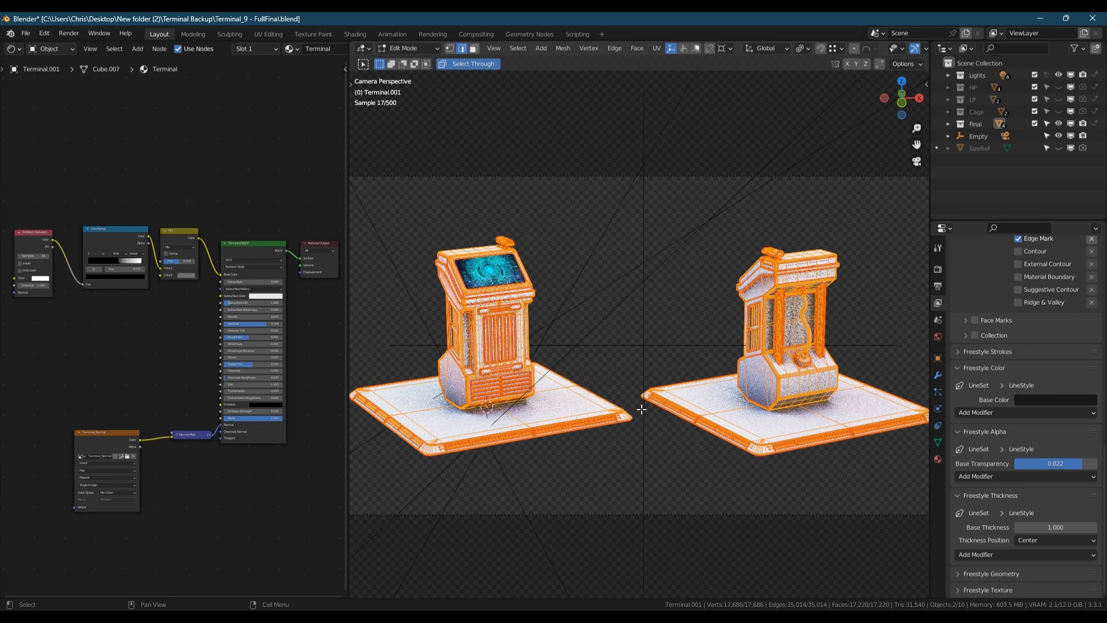
Step: Return to Object Mode and disable Freestyle in the render settings
left_click(938, 268)
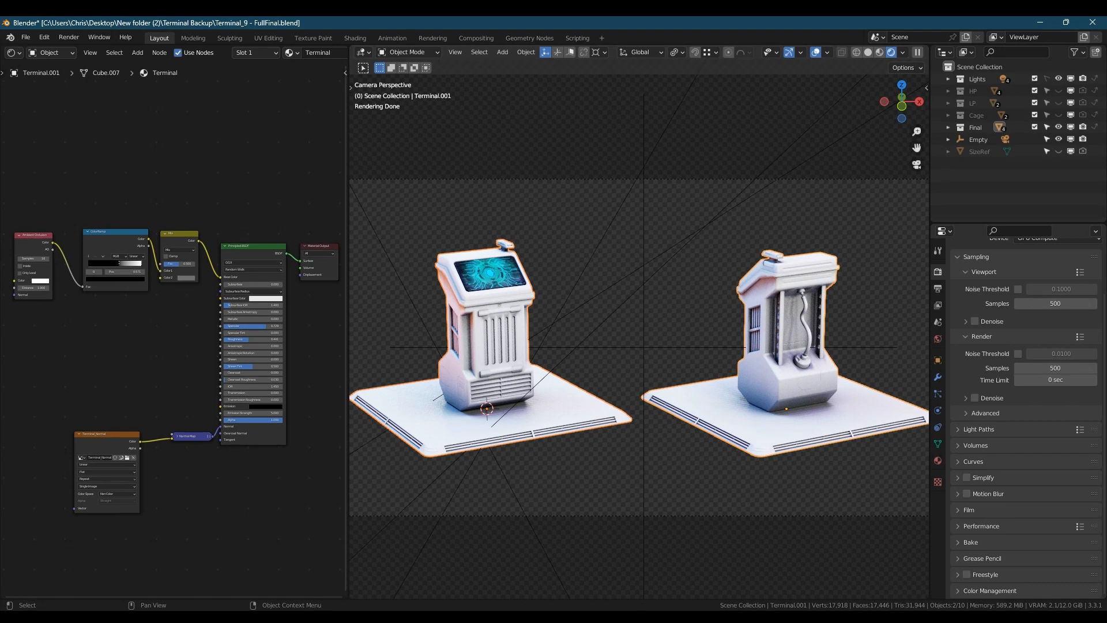
Step: Add a Checker Texture node to the Terminal material and connect its Color output to the Mix node's Color2 input
scroll(144, 372, "down", 1)
scroll(143, 345, "down", 1)
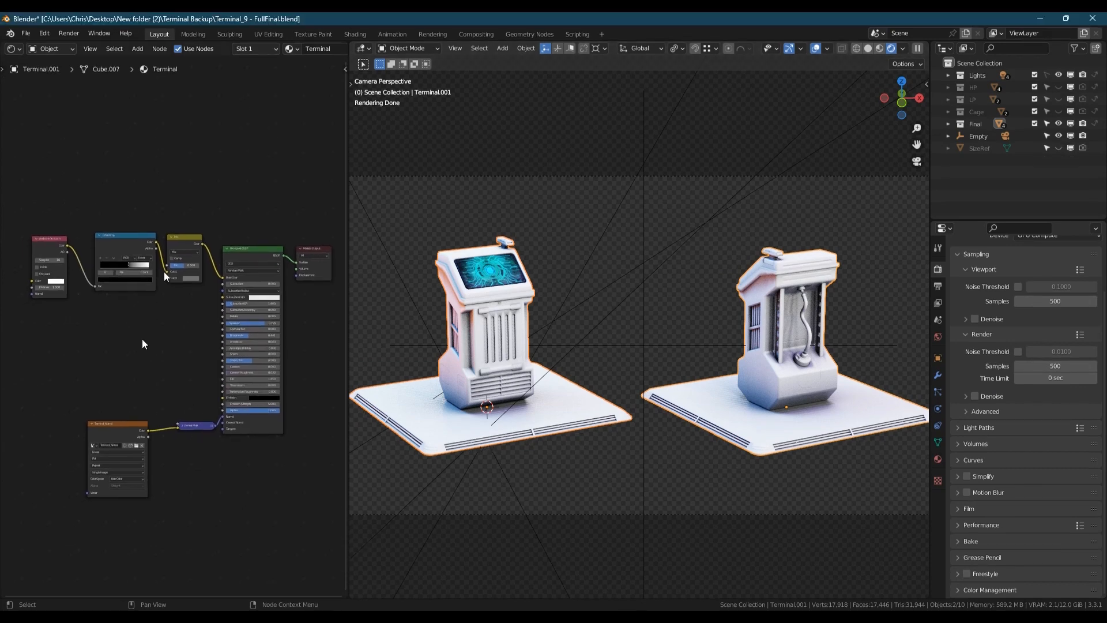
left_click_drag(185, 237, 185, 274)
key("shift+a")
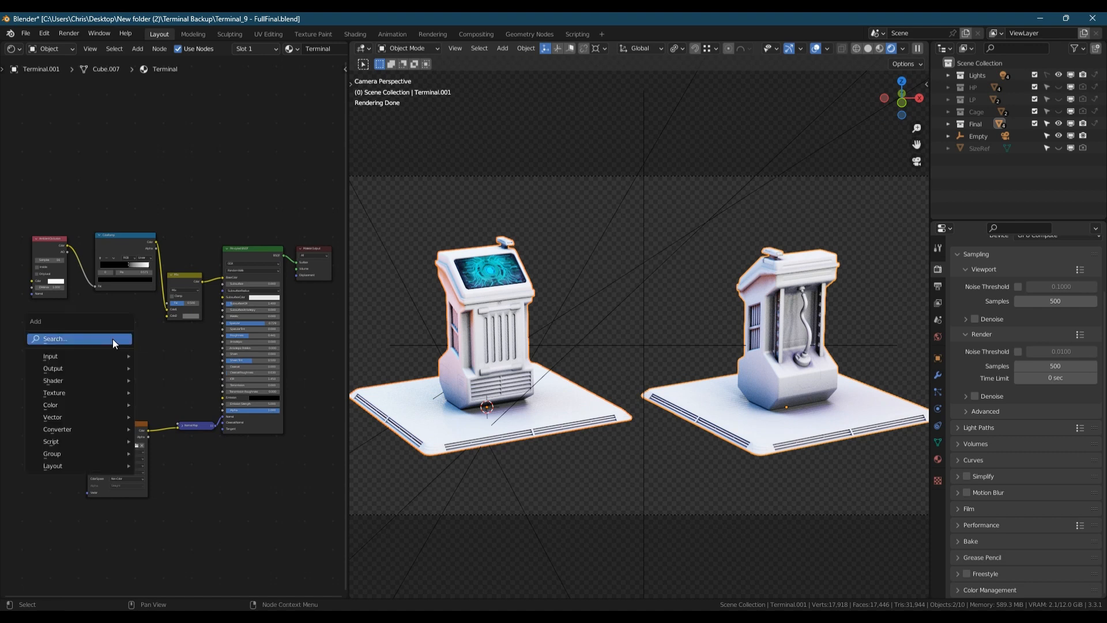
left_click(113, 338)
type("checker")
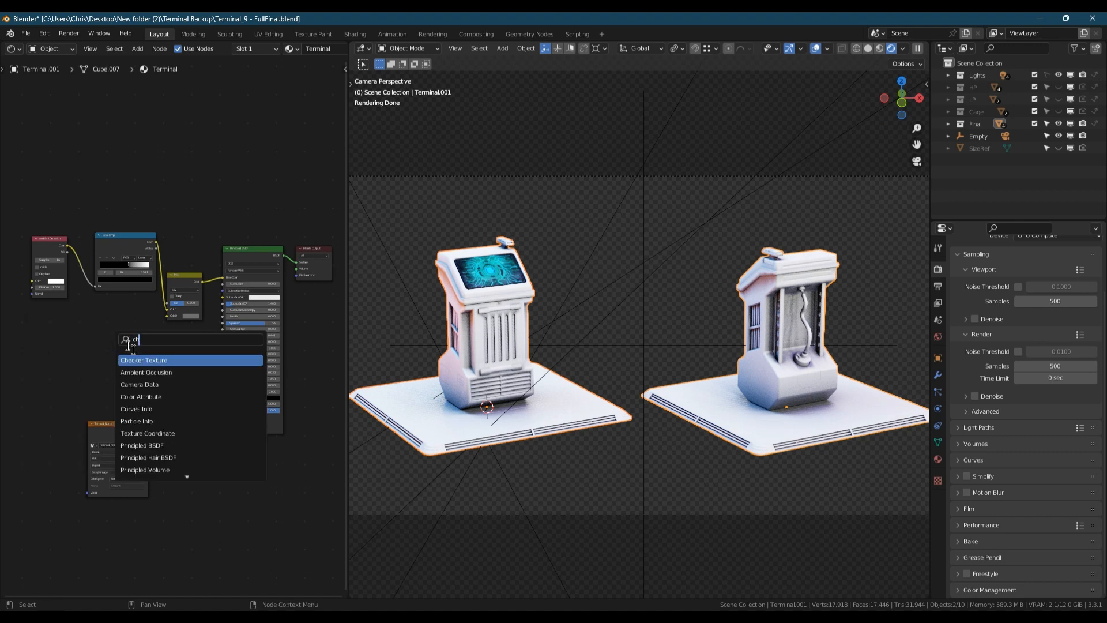
key("Return")
left_click(122, 327)
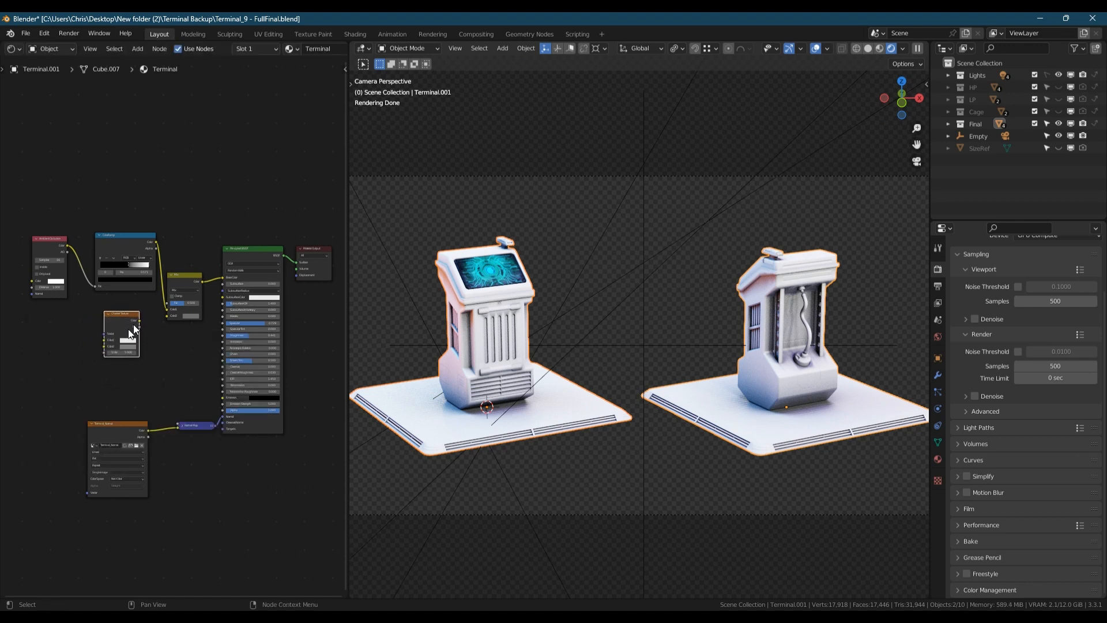
scroll(133, 324, "up", 1)
left_click_drag(137, 321, 175, 314)
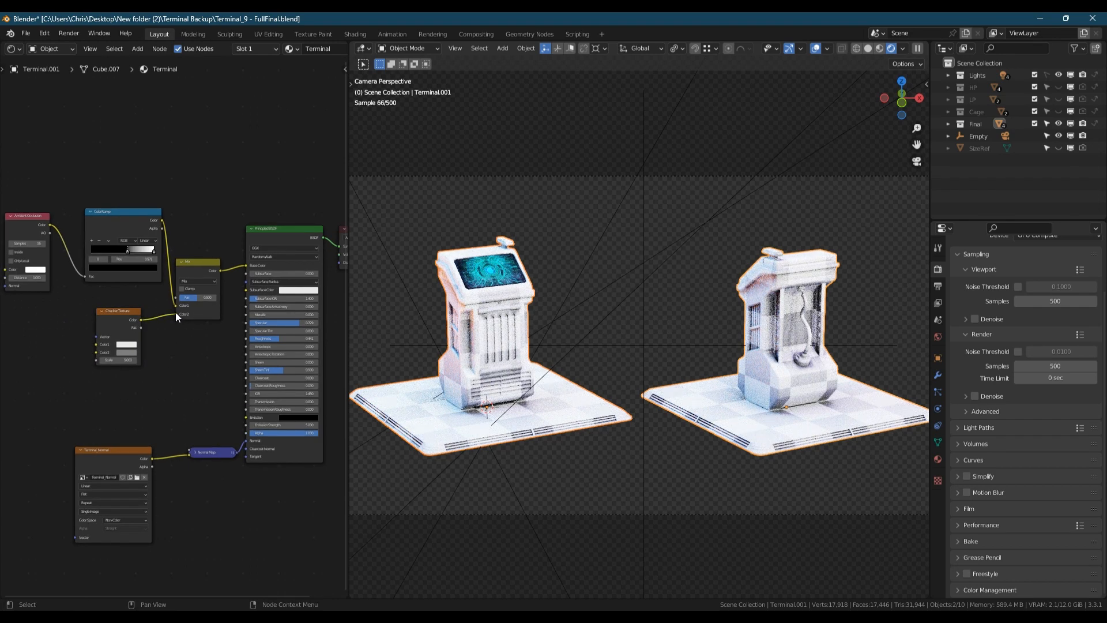
Step: Hide the Lights collection in the viewport and set the World background Strength to 0.3
left_click(1060, 75)
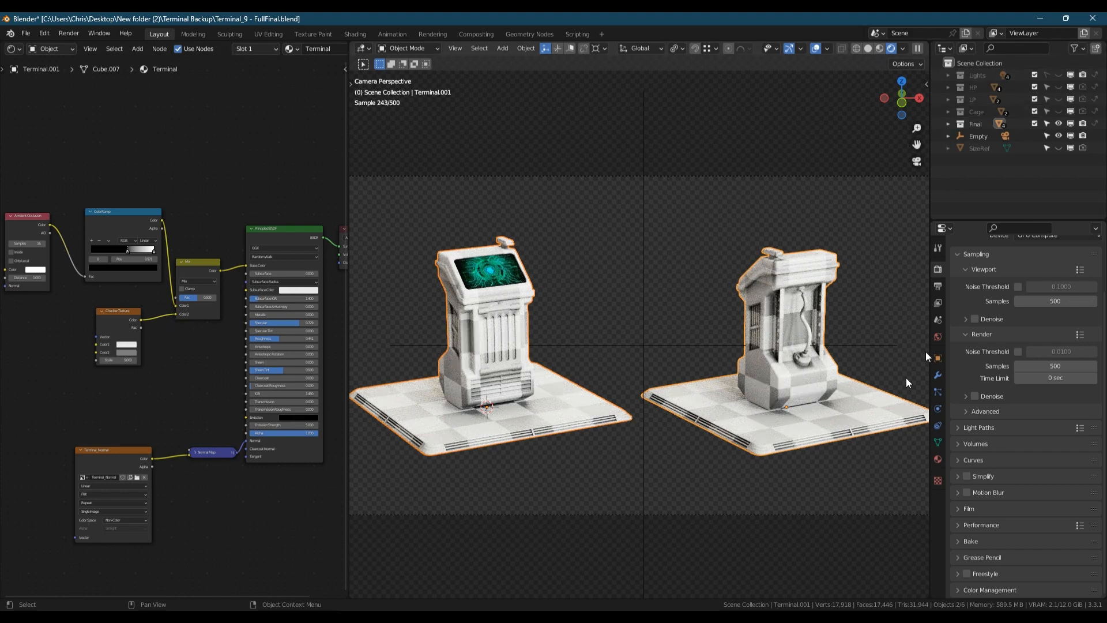
left_click(938, 336)
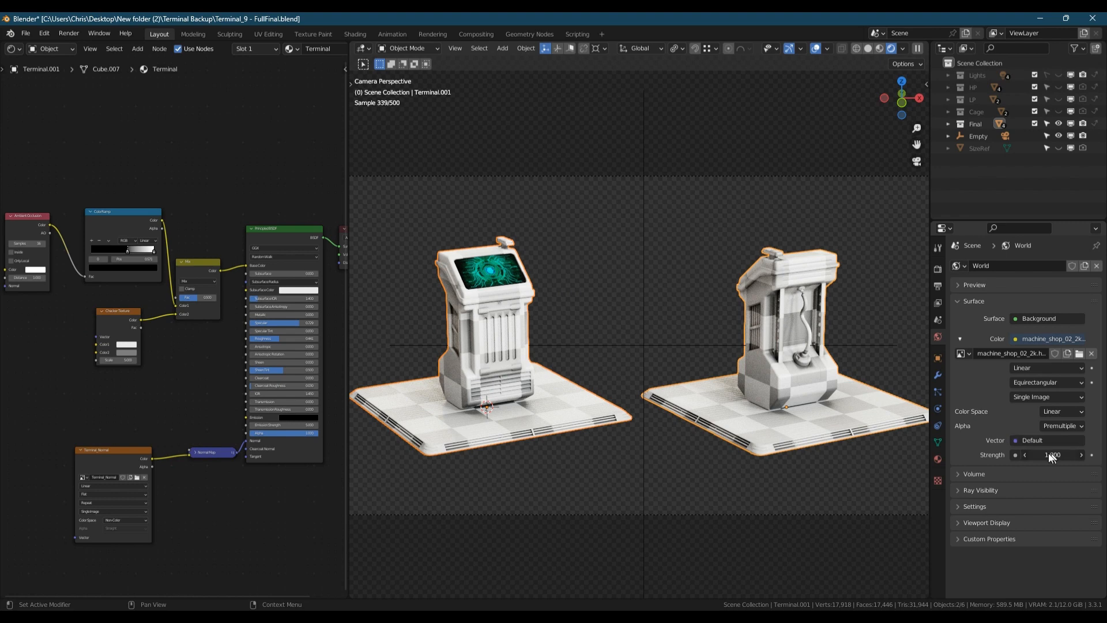
left_click_drag(1049, 453, 1053, 454)
Step: Set the Checker Texture's Scale to 13
left_click_drag(113, 361, 160, 357)
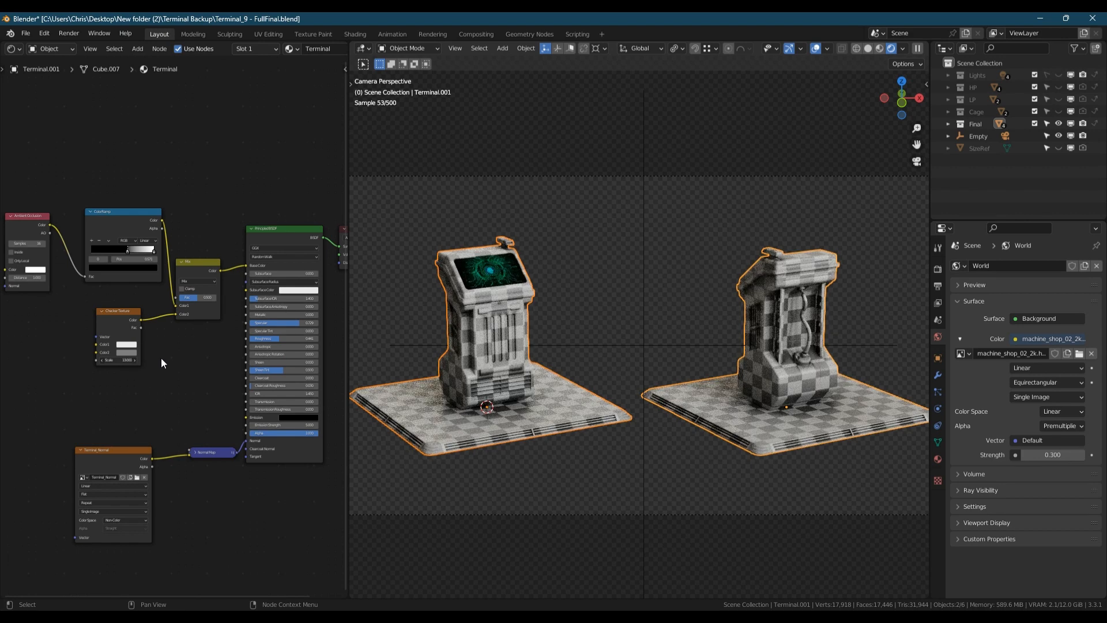
Step: Drive the Checker Texture with UV coordinates through an added Mapping node scaled to 2.5 on all axes
middle_click_drag(88, 383, 136, 359)
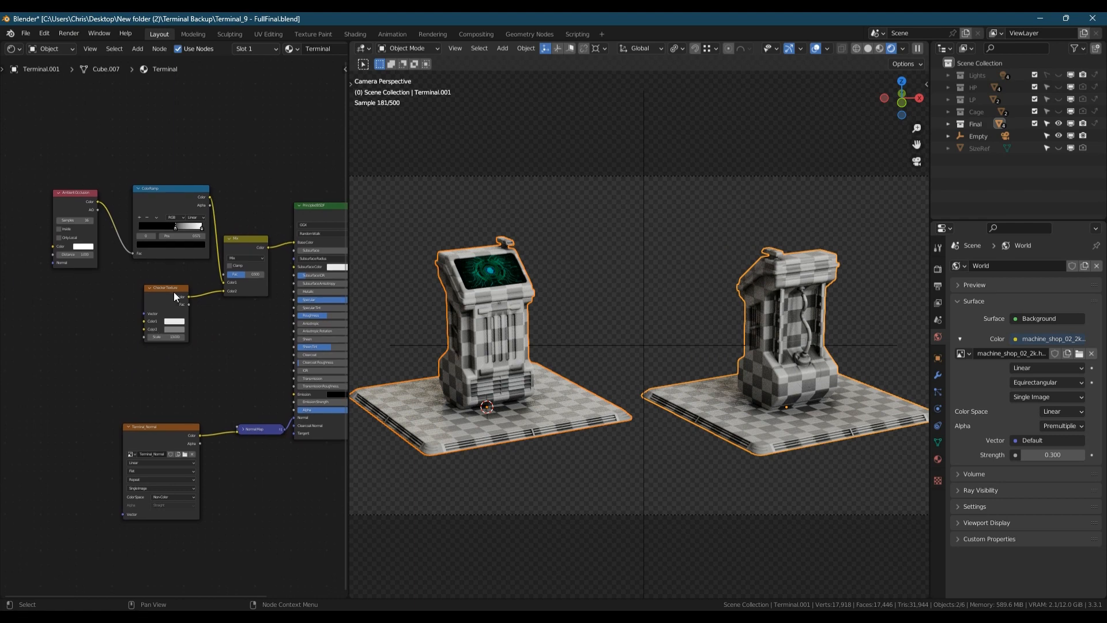
left_click(174, 292)
key("ctrl+t")
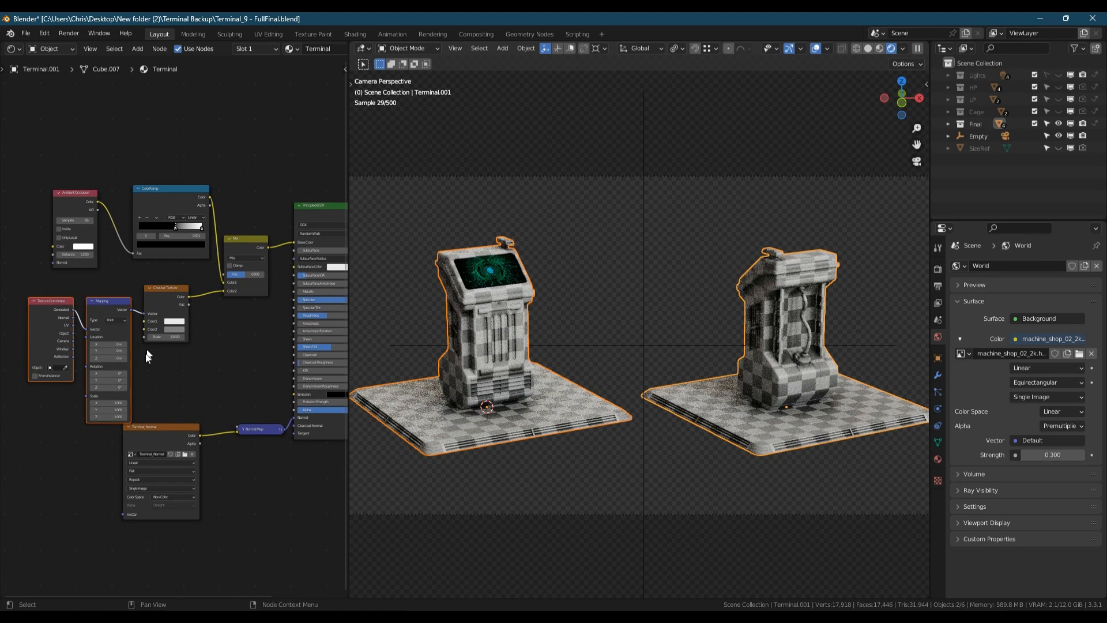
scroll(124, 403, "up", 2)
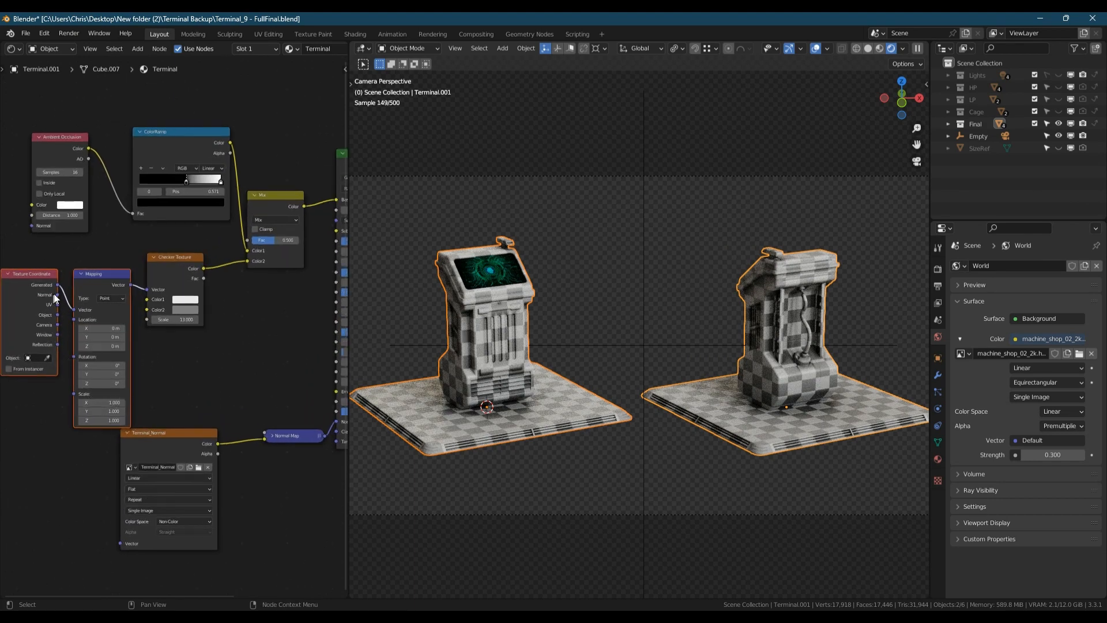
left_click_drag(58, 305, 74, 310)
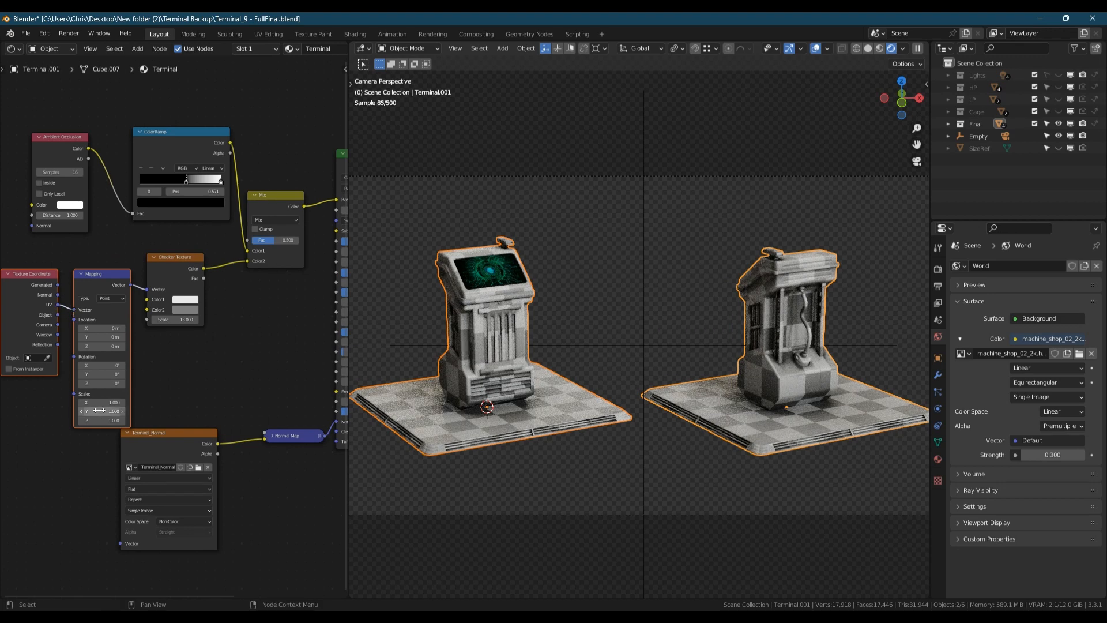
mouse_move(99, 403)
left_mouse_down()
mouse_move(117, 425)
mouse_move(116, 390)
left_mouse_up()
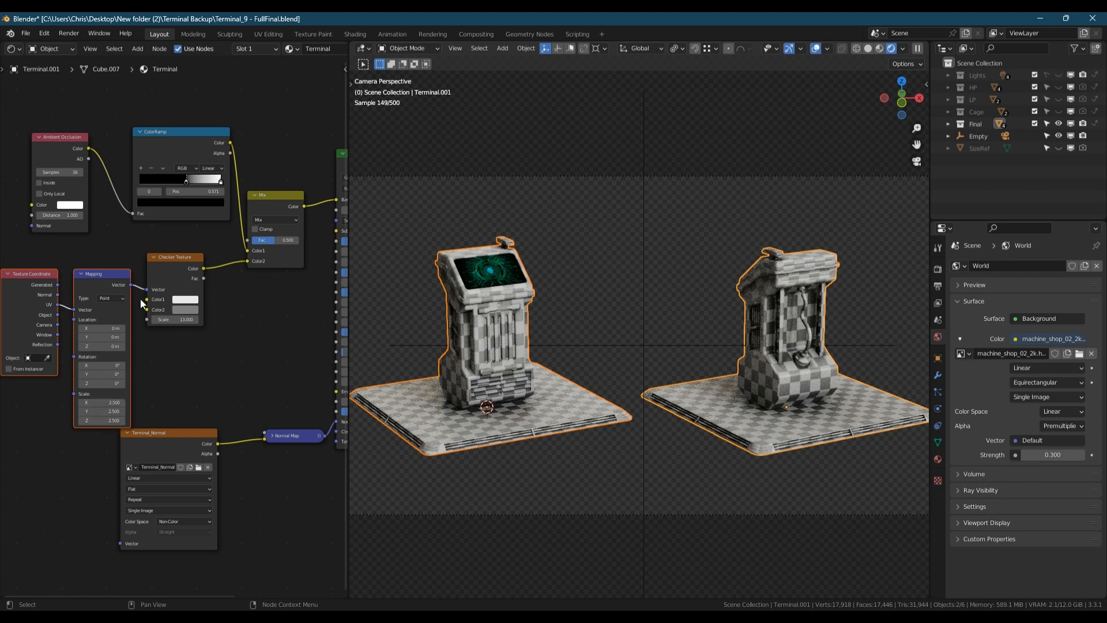